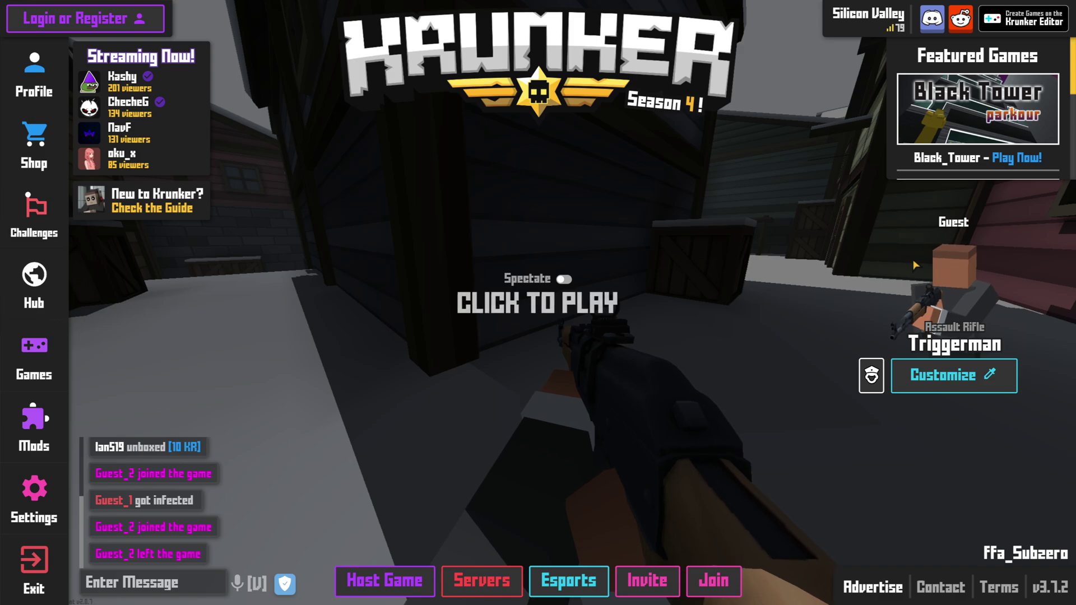
Choose Host Game to see the Comp, Custom and Dedicated server types.
click(397, 579)
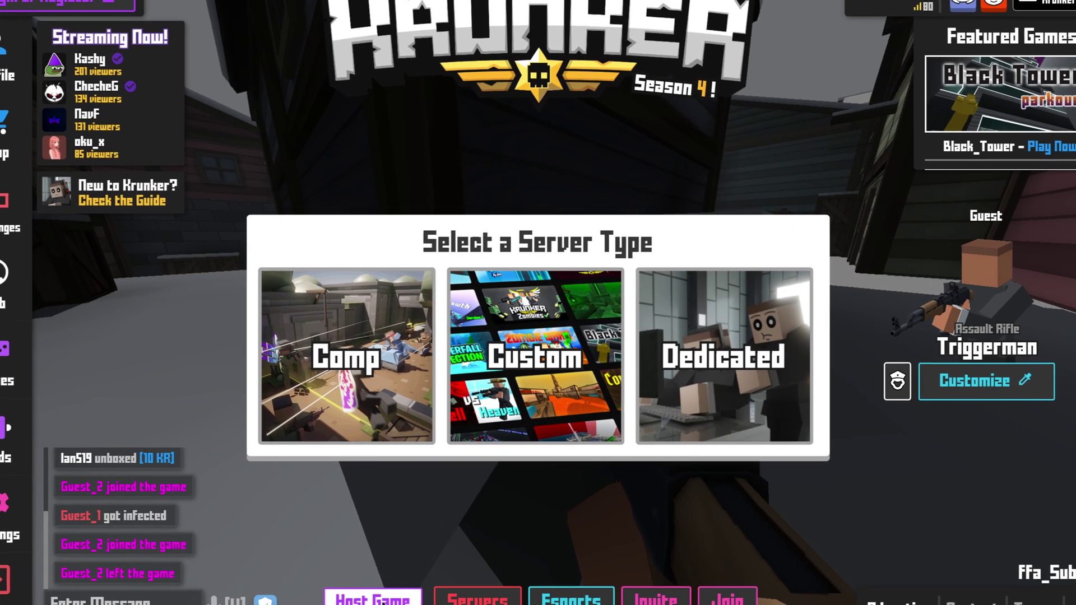
Pick the Custom server type and scroll past modes and classes to Server Settings.
click(520, 354)
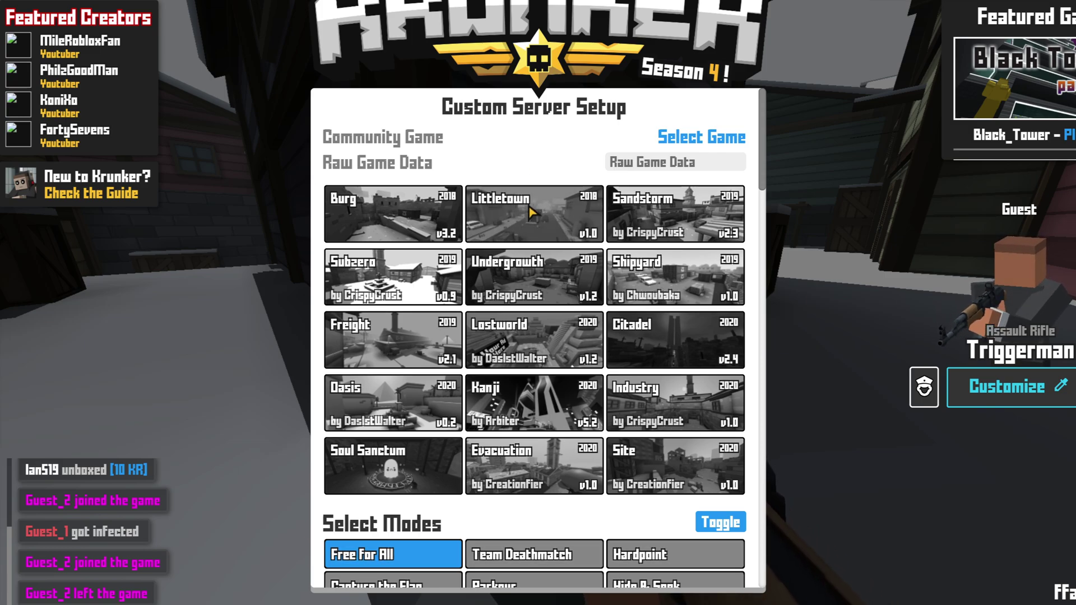
scroll(531, 213, down, 4)
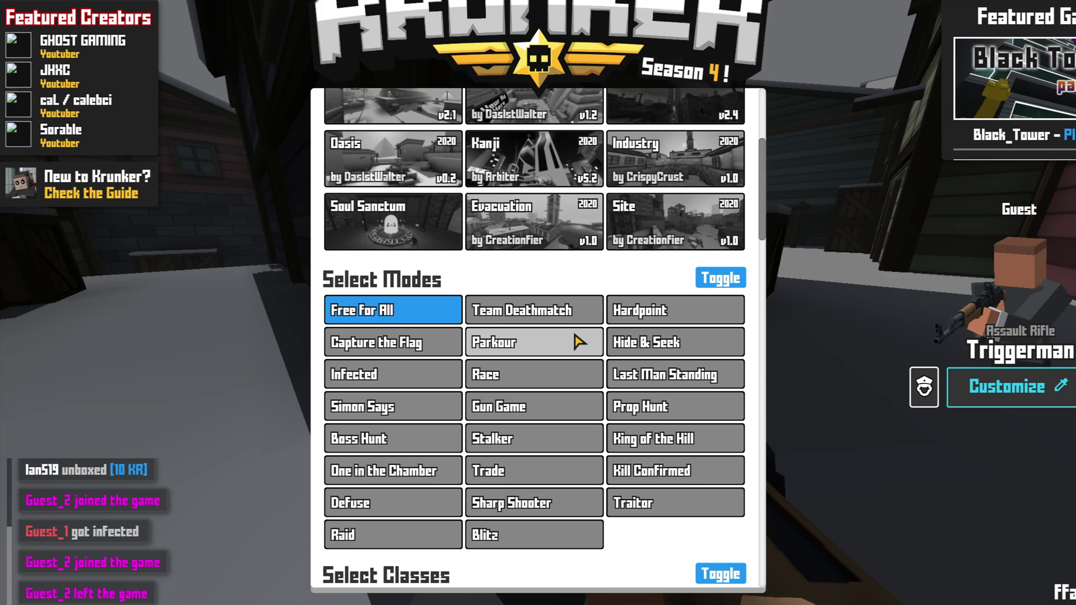
scroll(574, 342, down, 5)
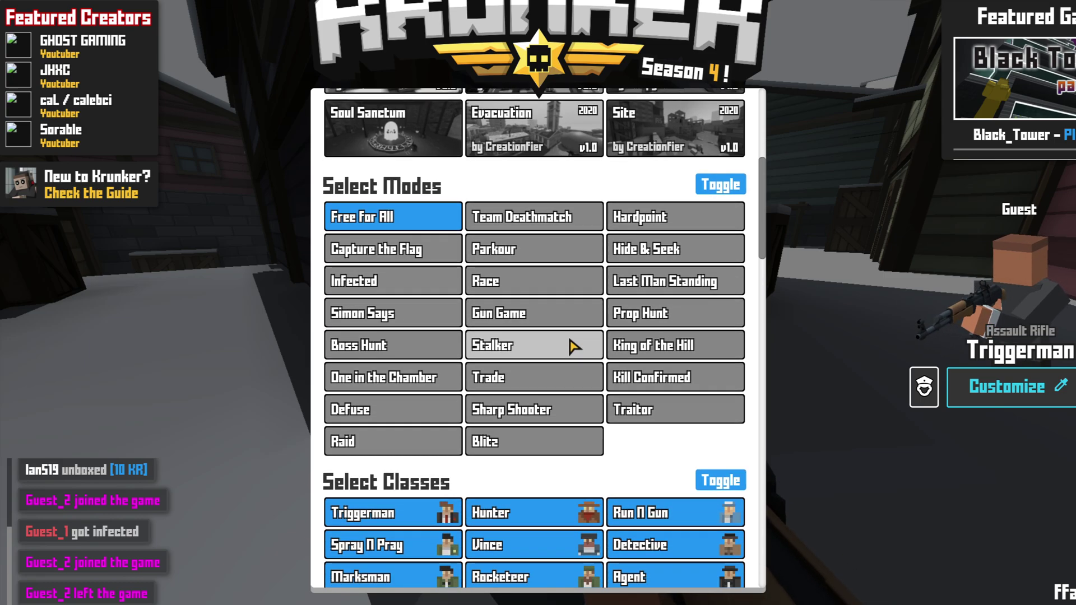
scroll(572, 339, down, 1)
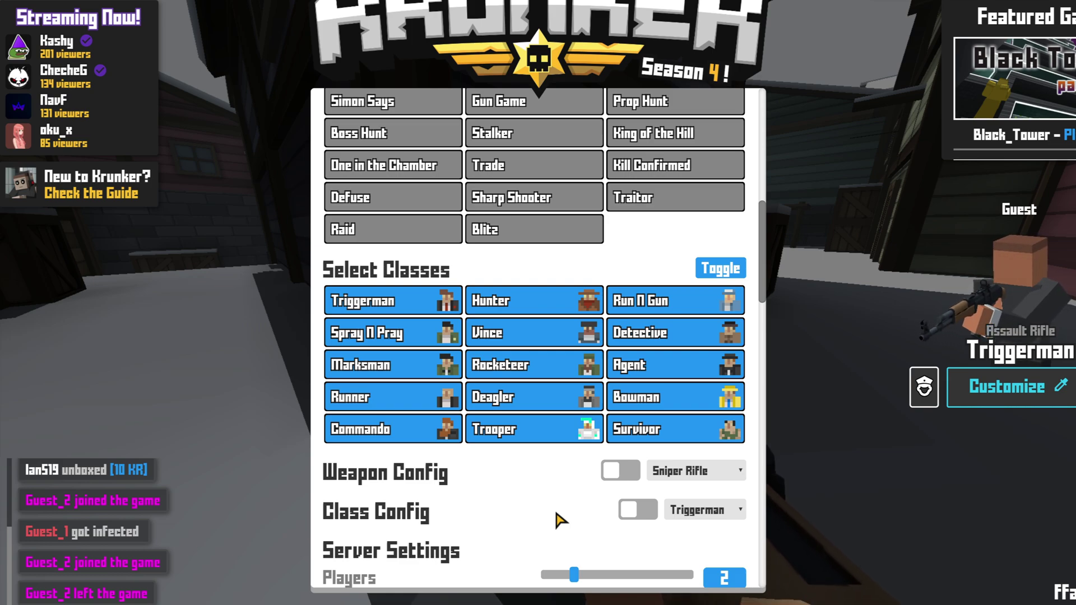
scroll(516, 480, down, 2)
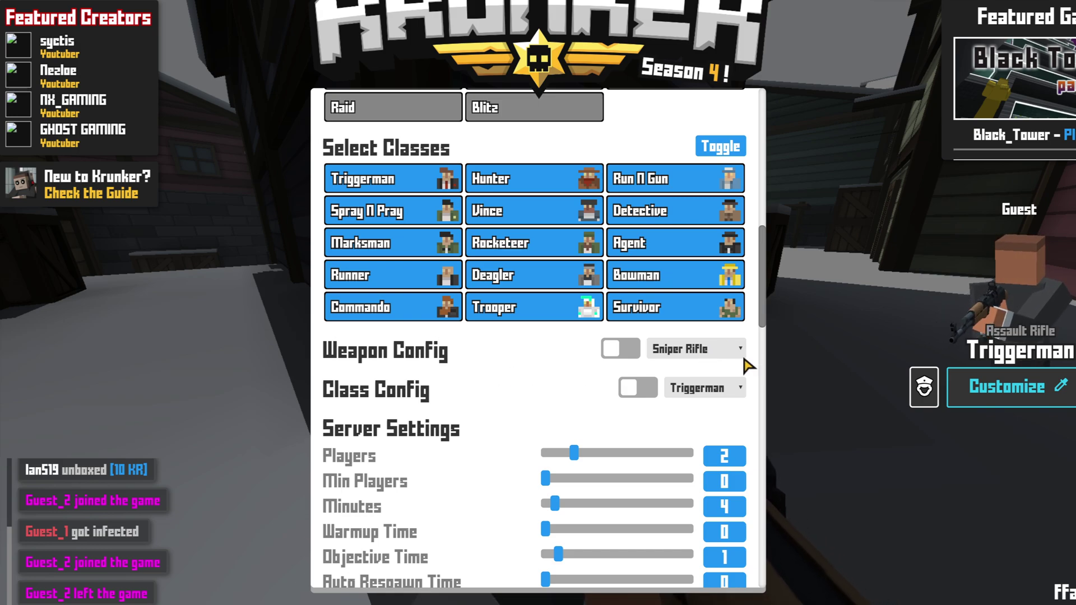
Enable Weapon Config for the Sniper Rifle: damage 200, ammo 36, reload time 2425.
click(724, 351)
click(726, 350)
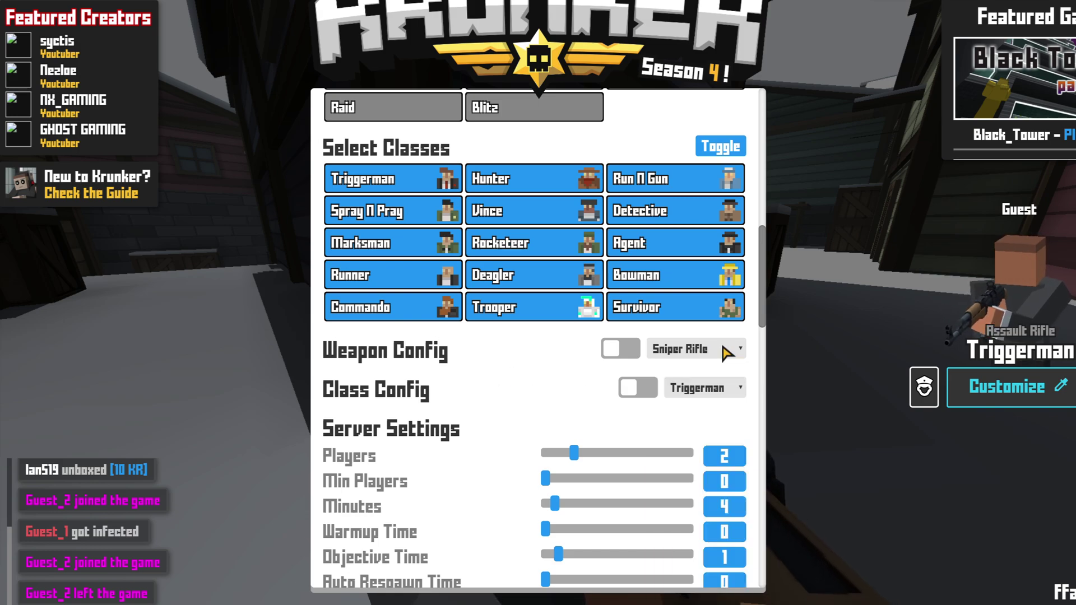
click(623, 350)
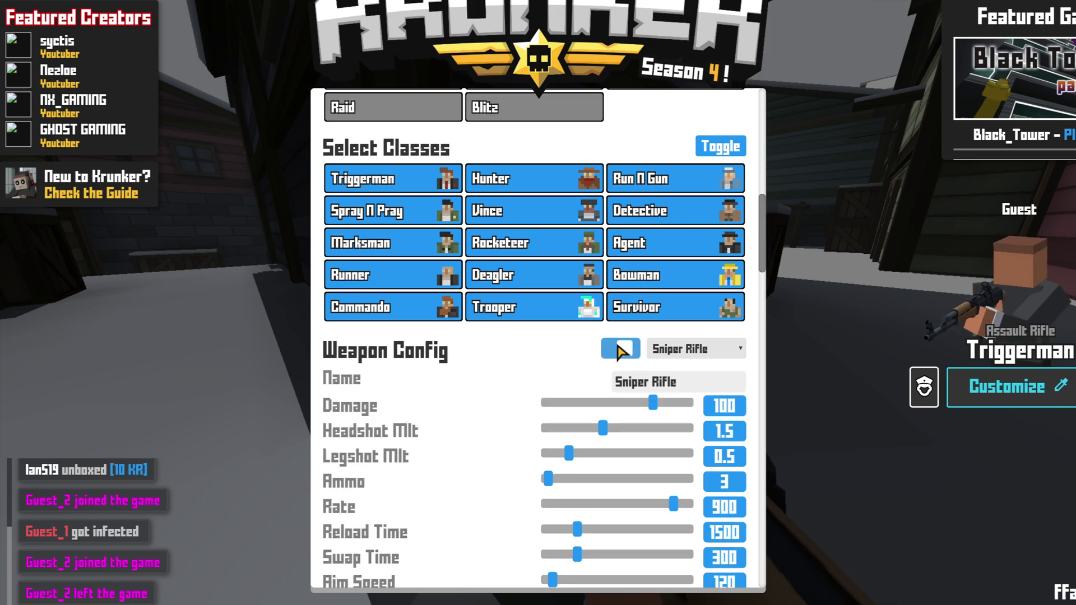
scroll(482, 358, down, 2)
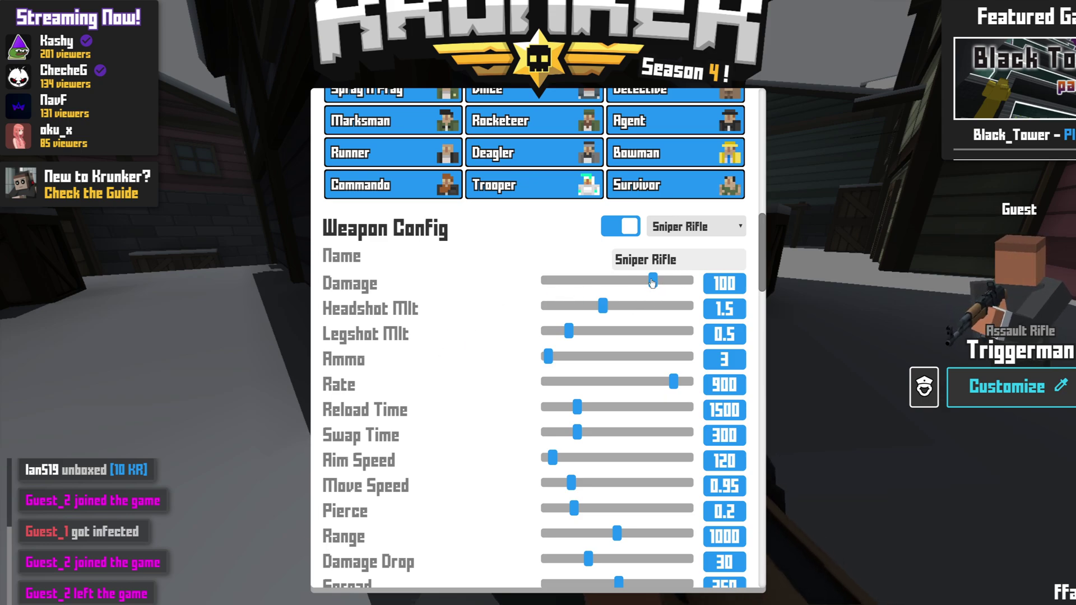
drag(654, 284, 712, 293)
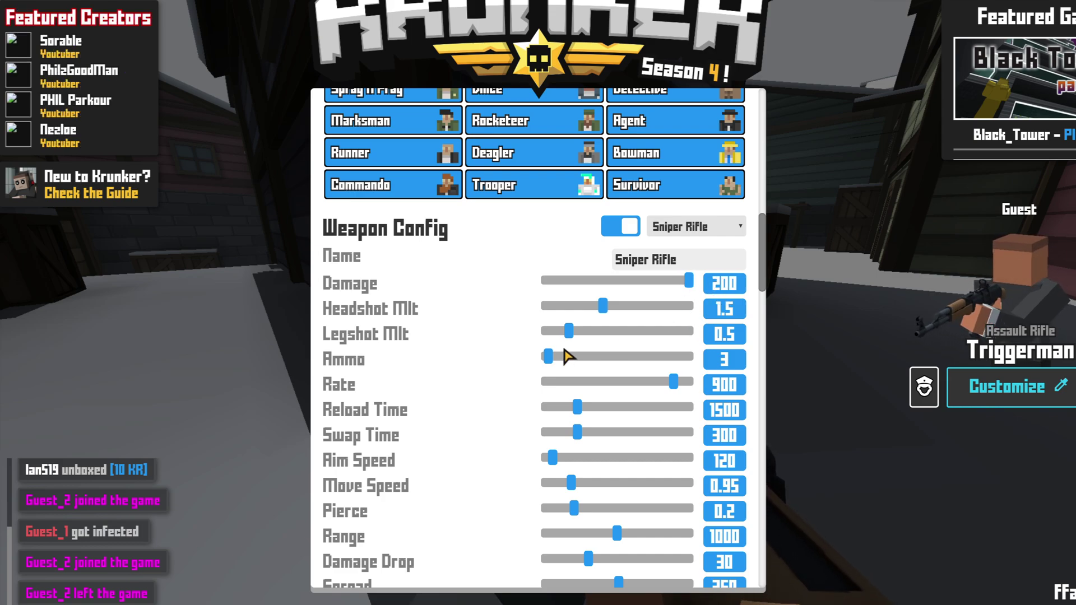
drag(549, 359, 598, 362)
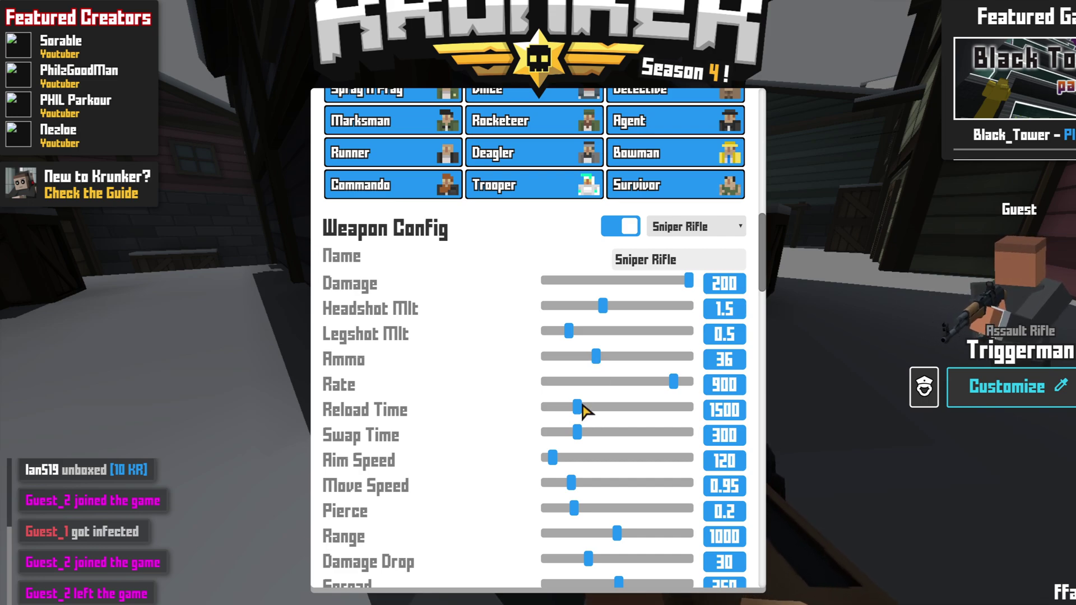
drag(582, 405, 612, 407)
scroll(479, 335, down, 2)
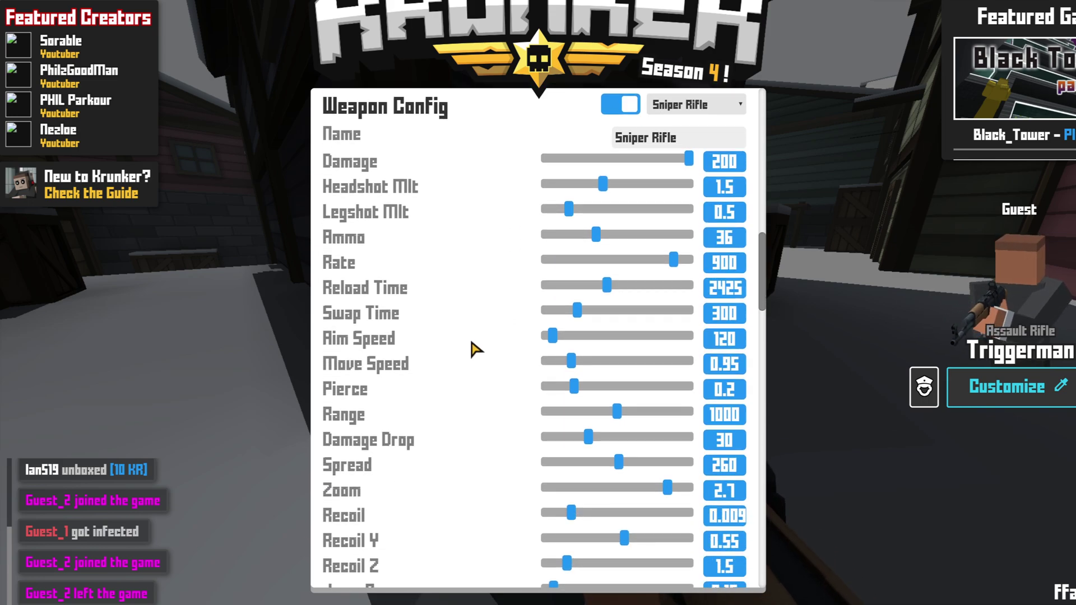
scroll(471, 341, down, 6)
scroll(471, 336, up, 10)
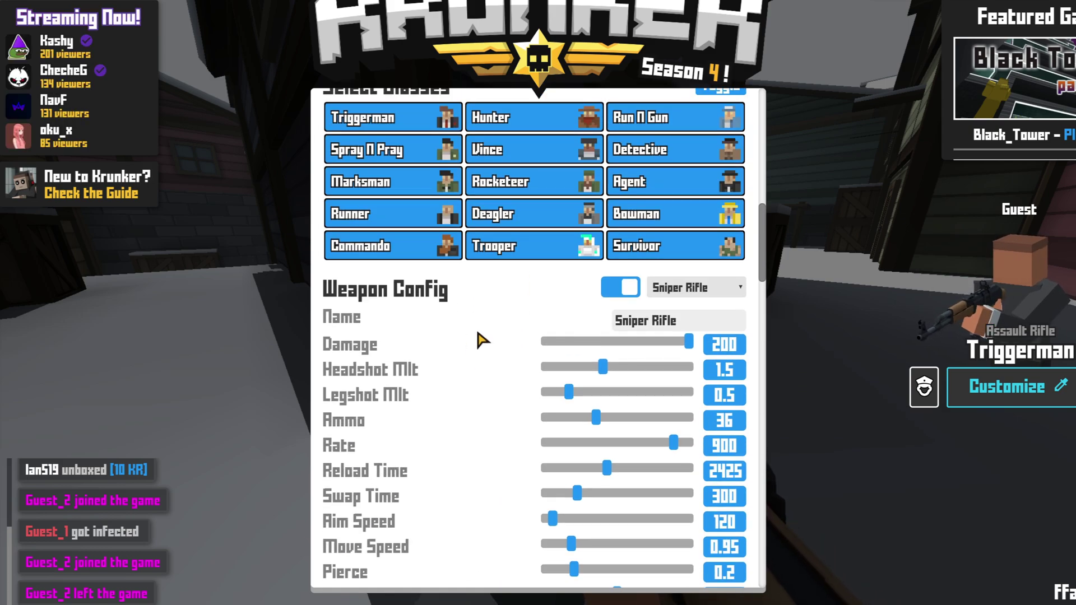
Switch the weapon config through Pistol and Semi Auto, settling on the Rocket Launcher.
click(687, 289)
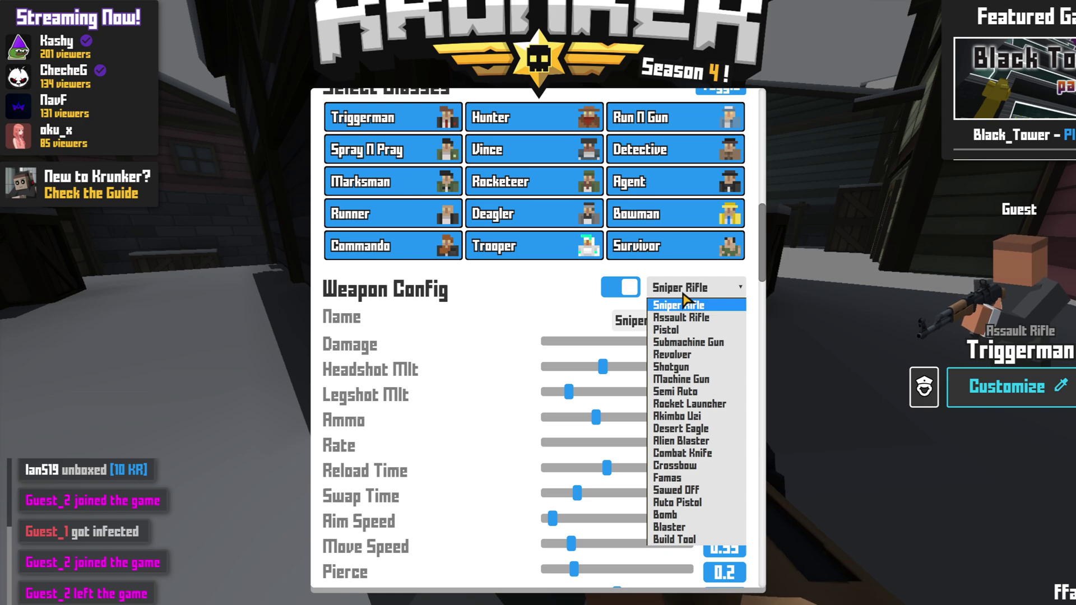
click(685, 335)
click(686, 289)
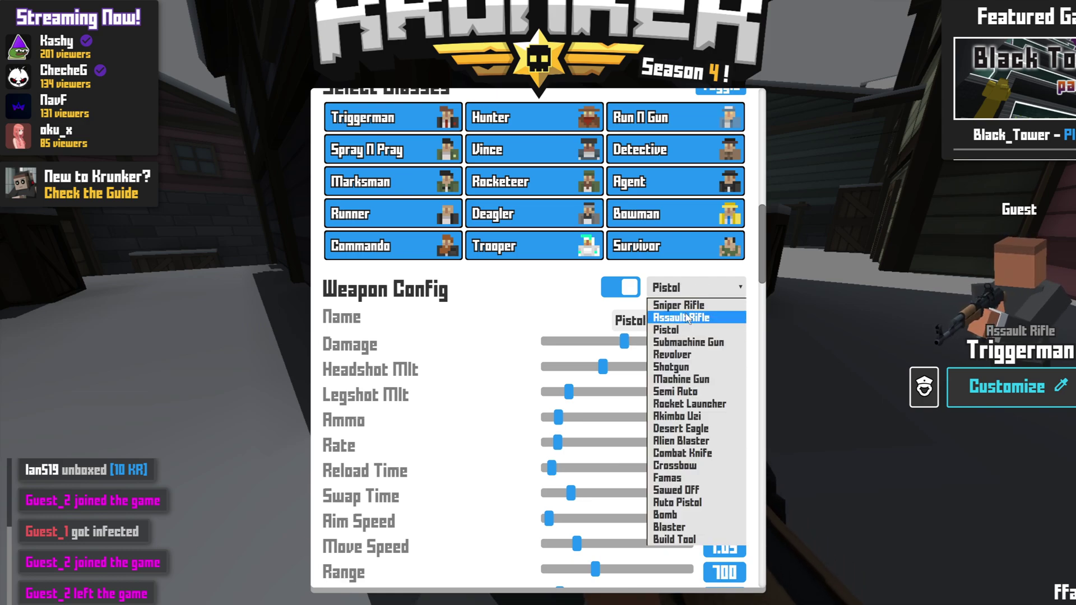
click(709, 394)
click(686, 288)
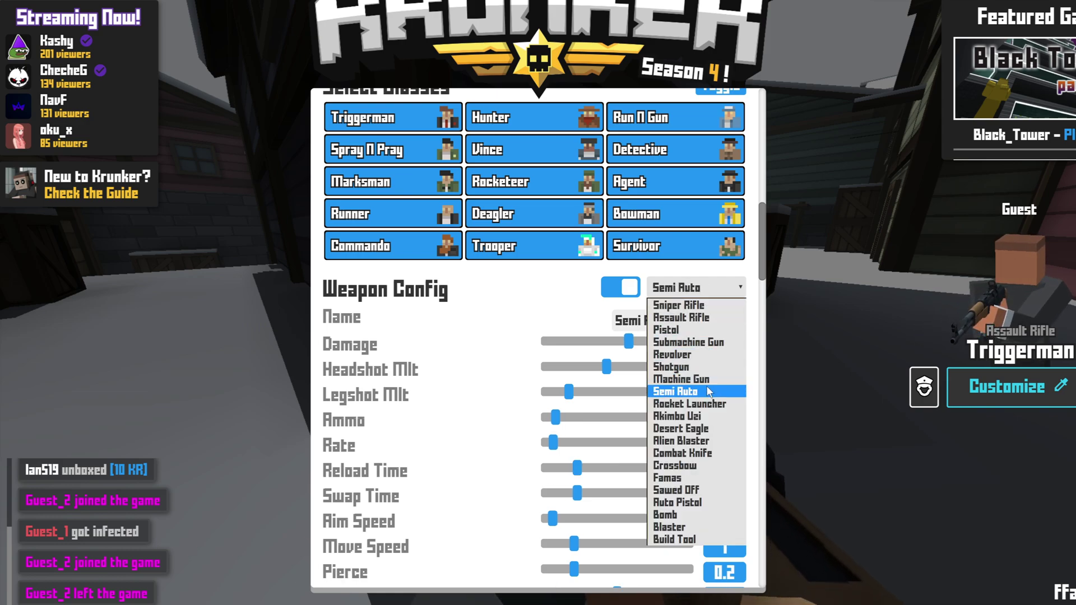
click(710, 406)
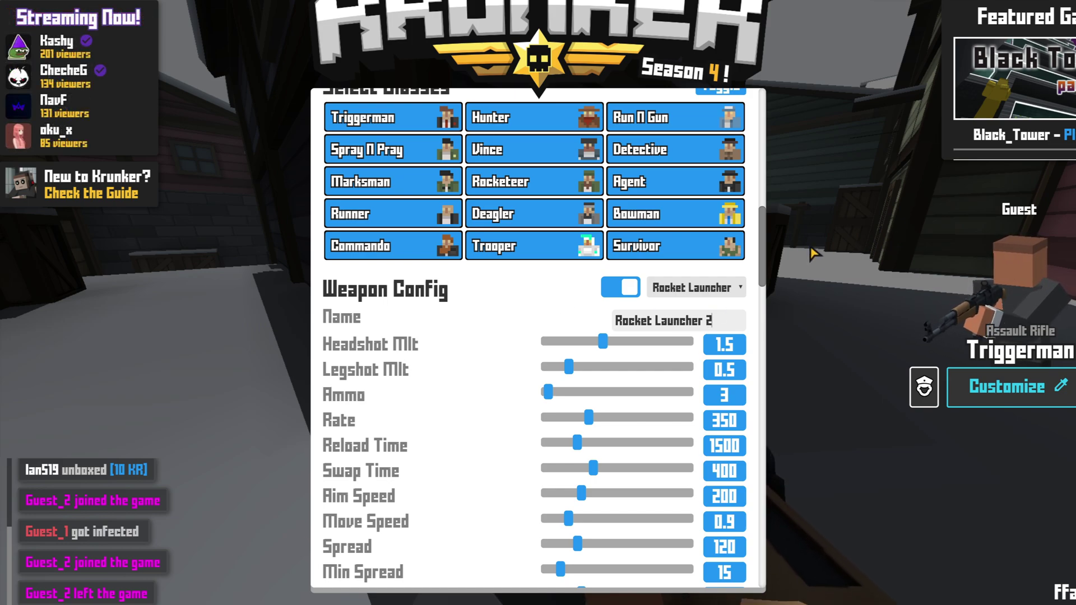
scroll(745, 293, down, 10)
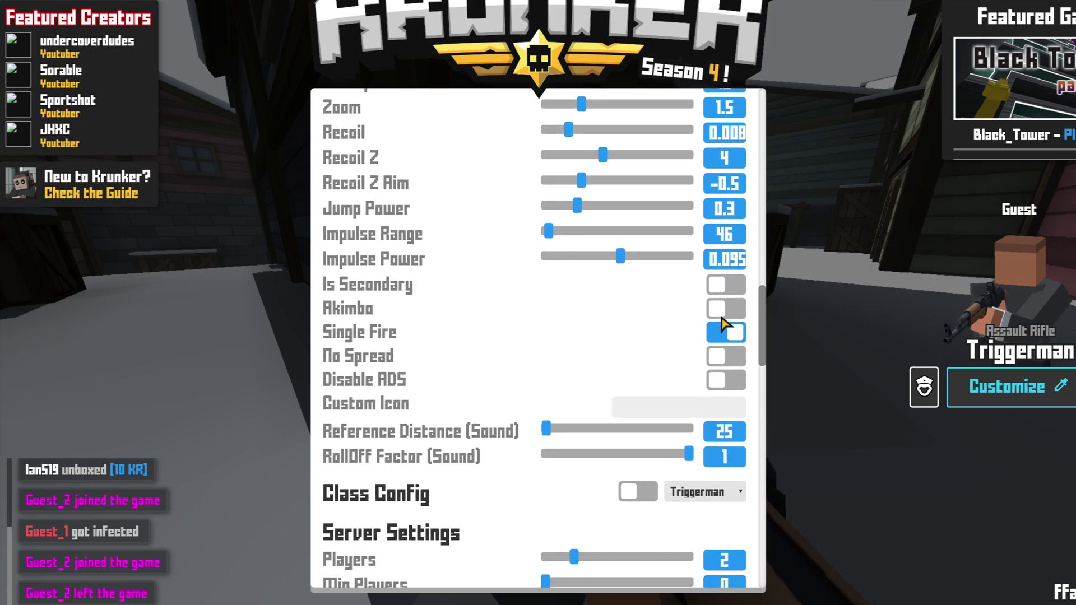
scroll(721, 322, down, 3)
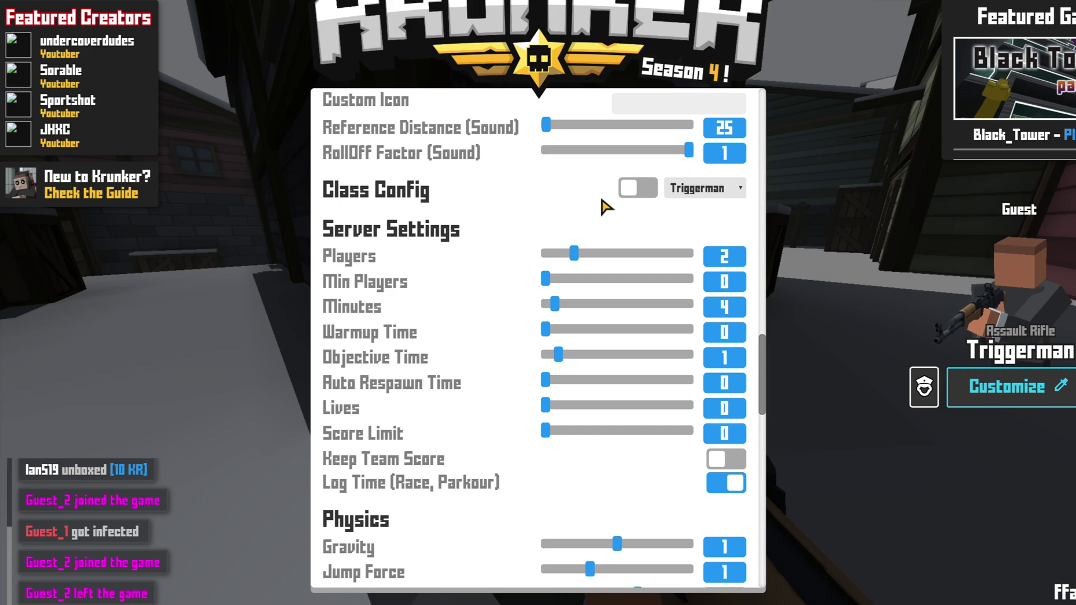
click(634, 189)
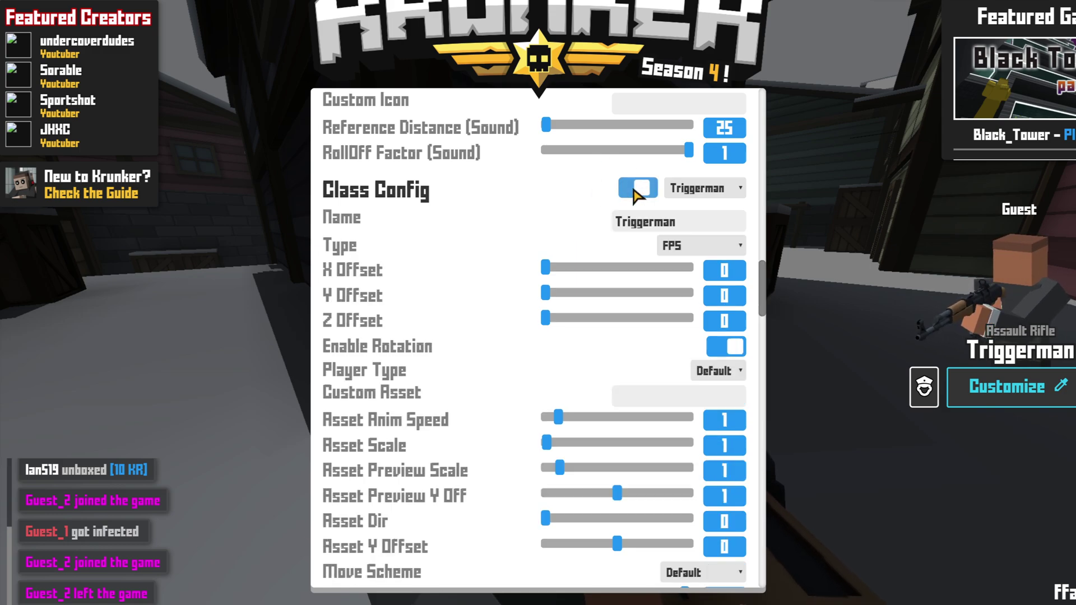
click(708, 189)
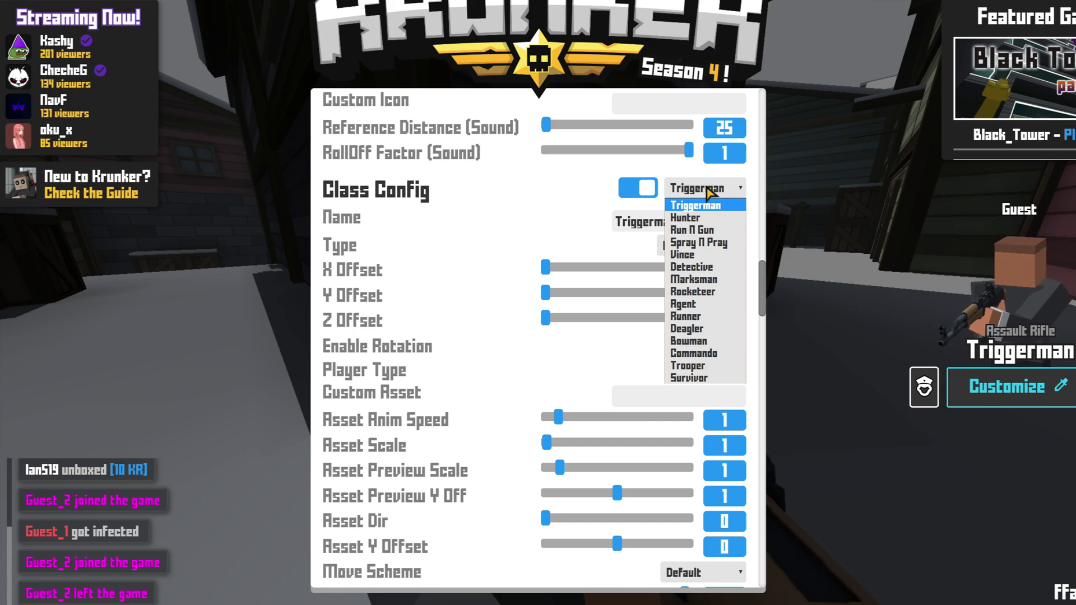
click(700, 317)
scroll(539, 296, down, 1)
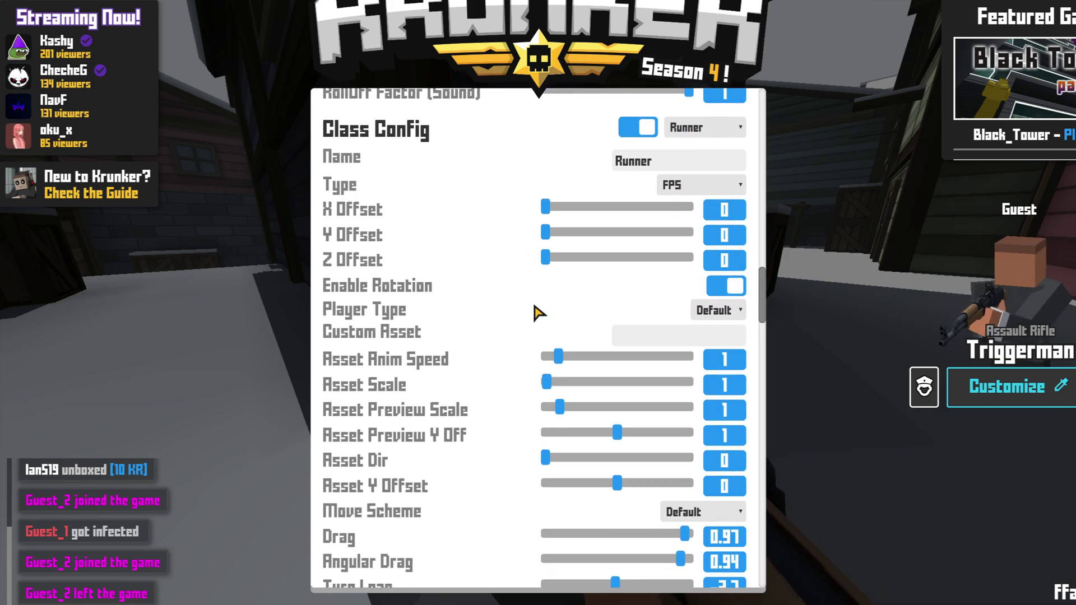
scroll(530, 298, down, 1)
scroll(530, 303, down, 1)
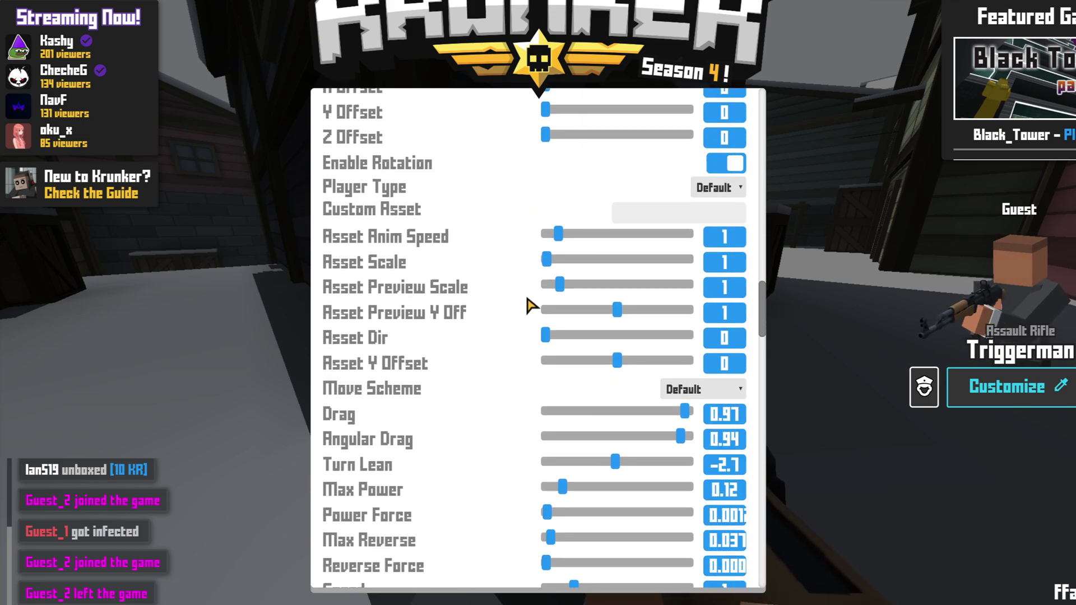
scroll(494, 365, down, 1)
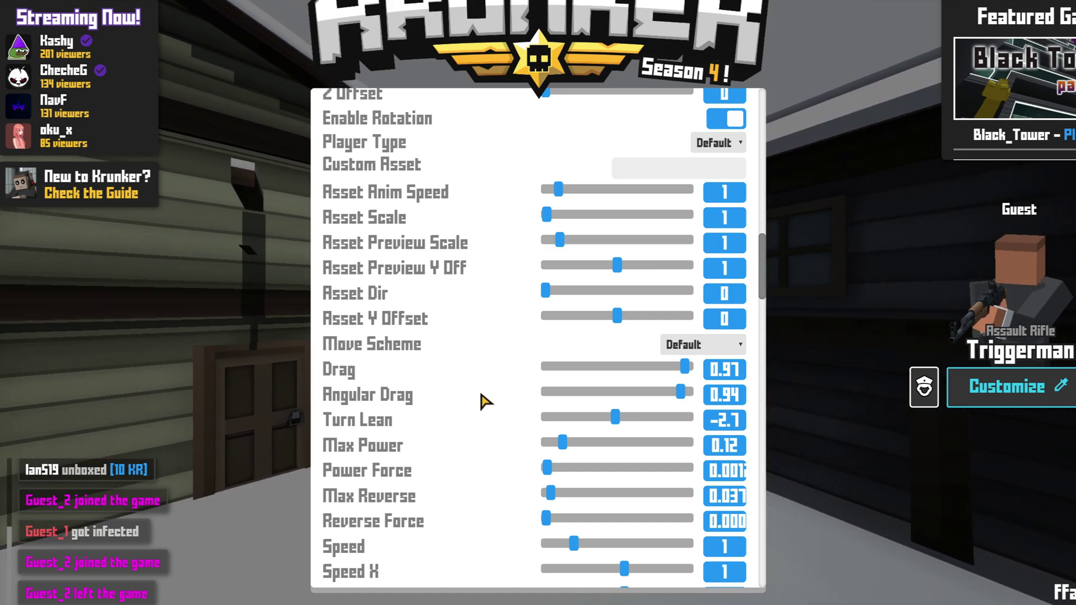
scroll(481, 393, down, 2)
scroll(478, 387, down, 15)
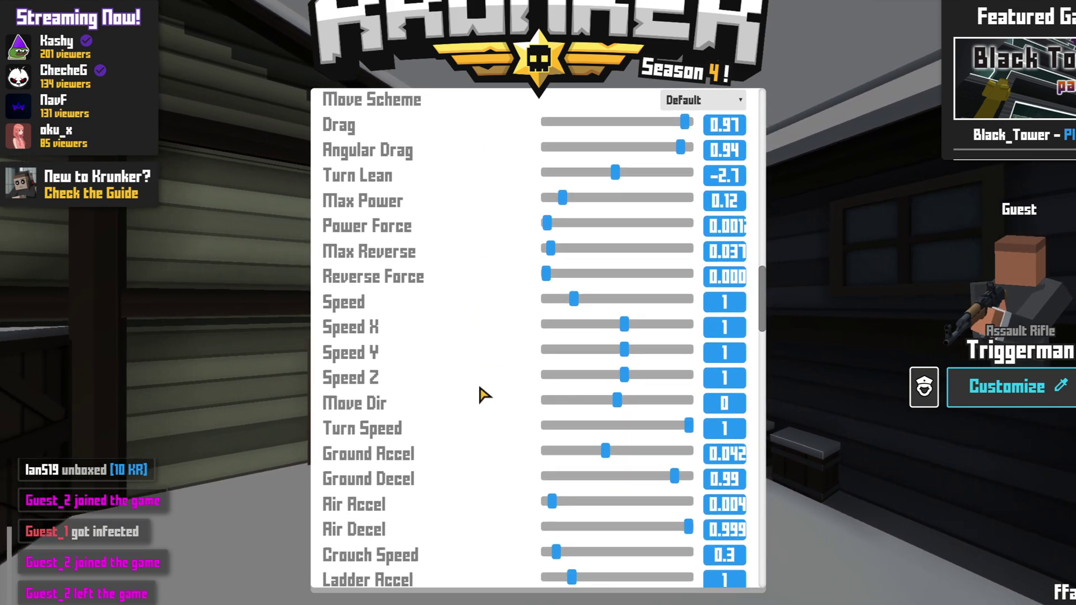
scroll(477, 386, down, 3)
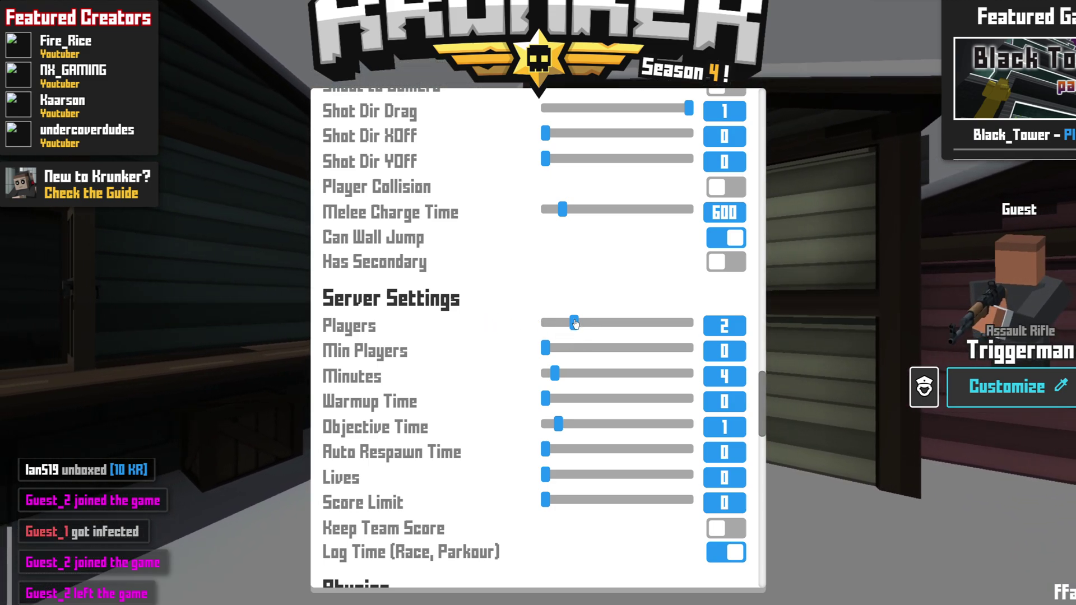
Set the server to 6 players, 60 minutes, 5-second auto respawn and 4 lives.
drag(575, 324, 713, 328)
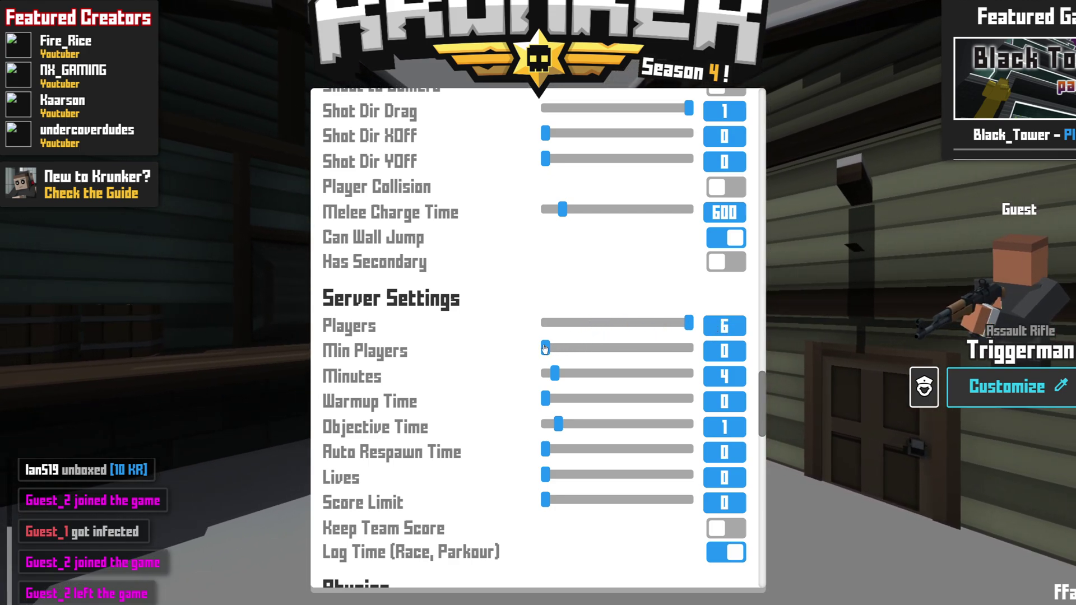
drag(546, 349, 514, 355)
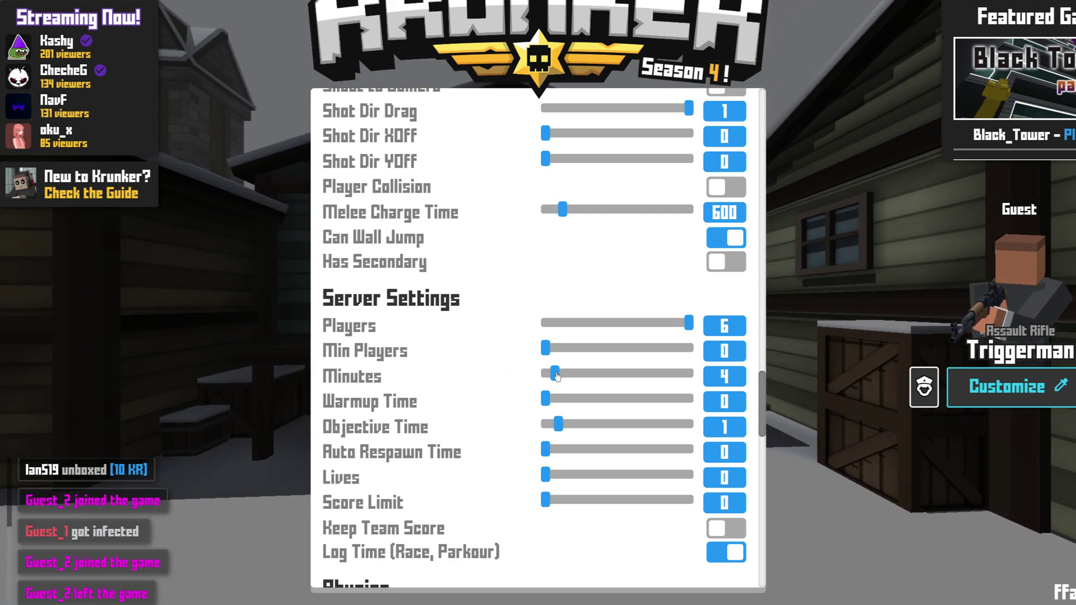
drag(553, 373, 735, 374)
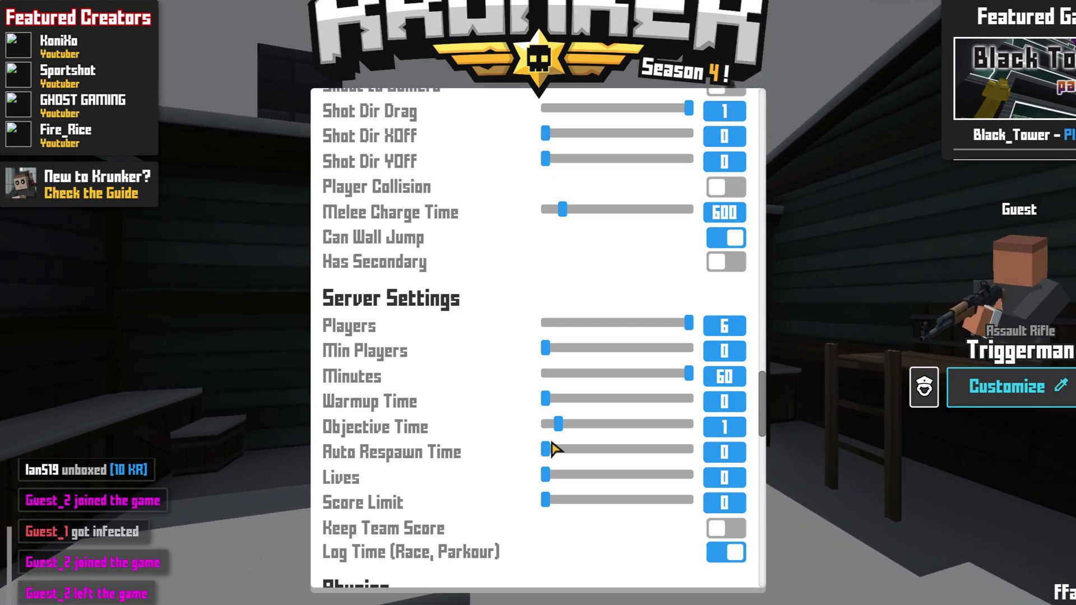
drag(549, 449, 594, 458)
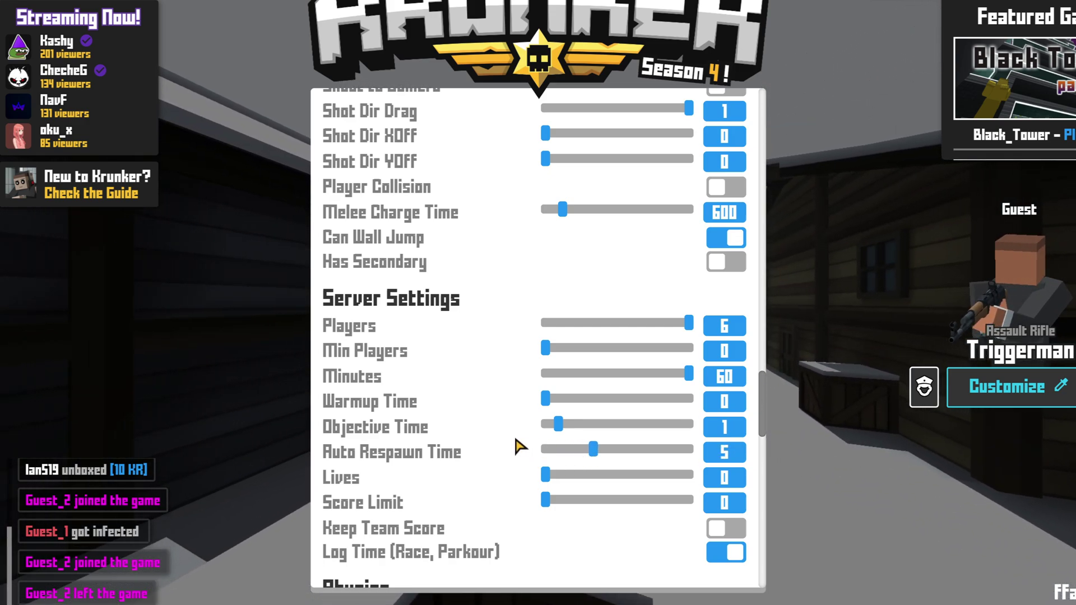
scroll(486, 434, down, 1)
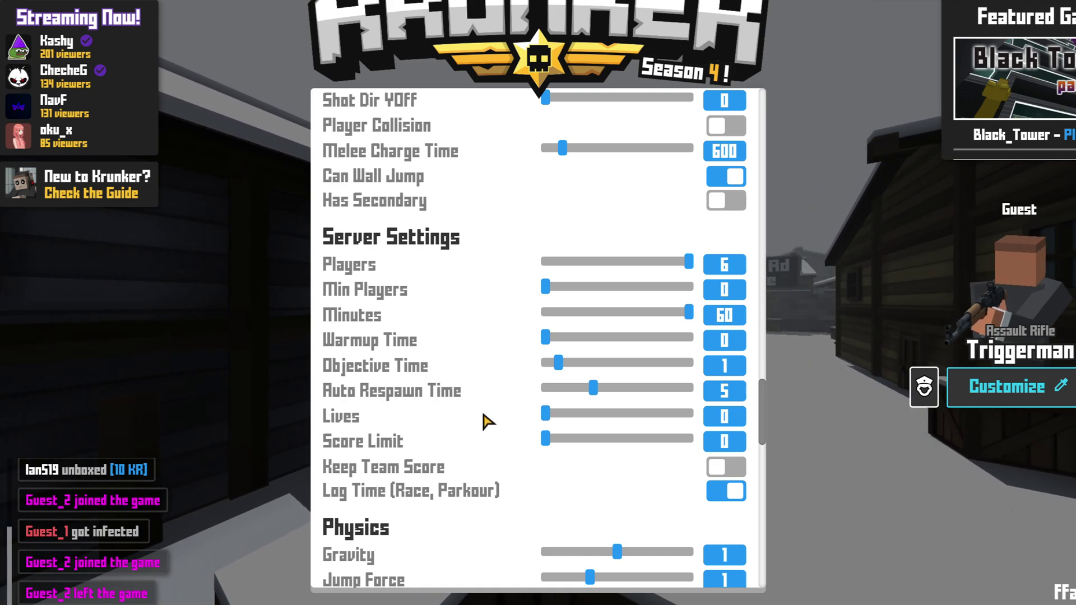
drag(542, 415, 603, 415)
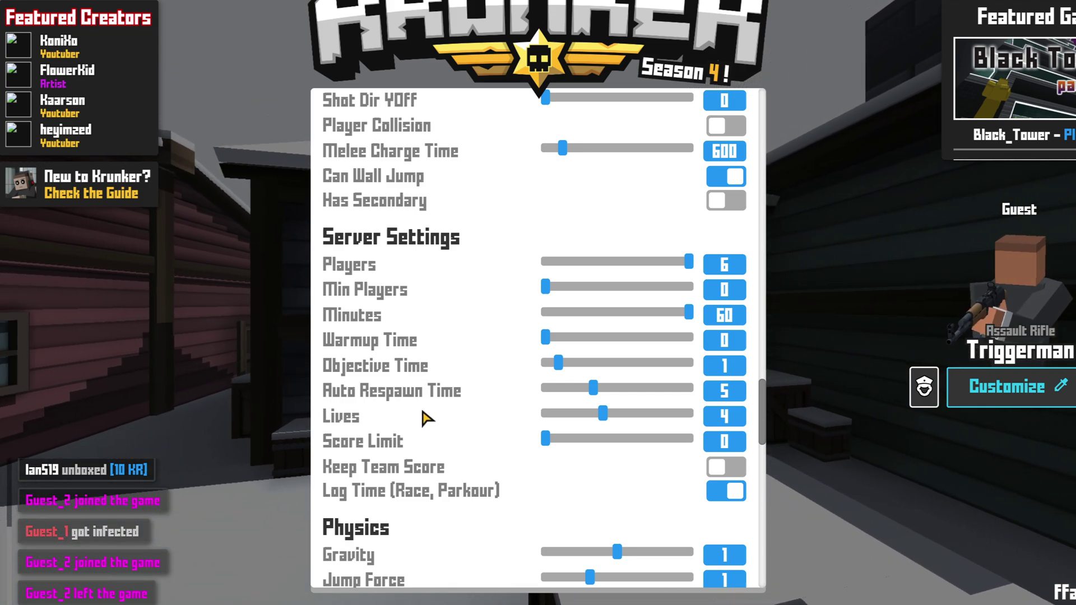
scroll(496, 437, down, 2)
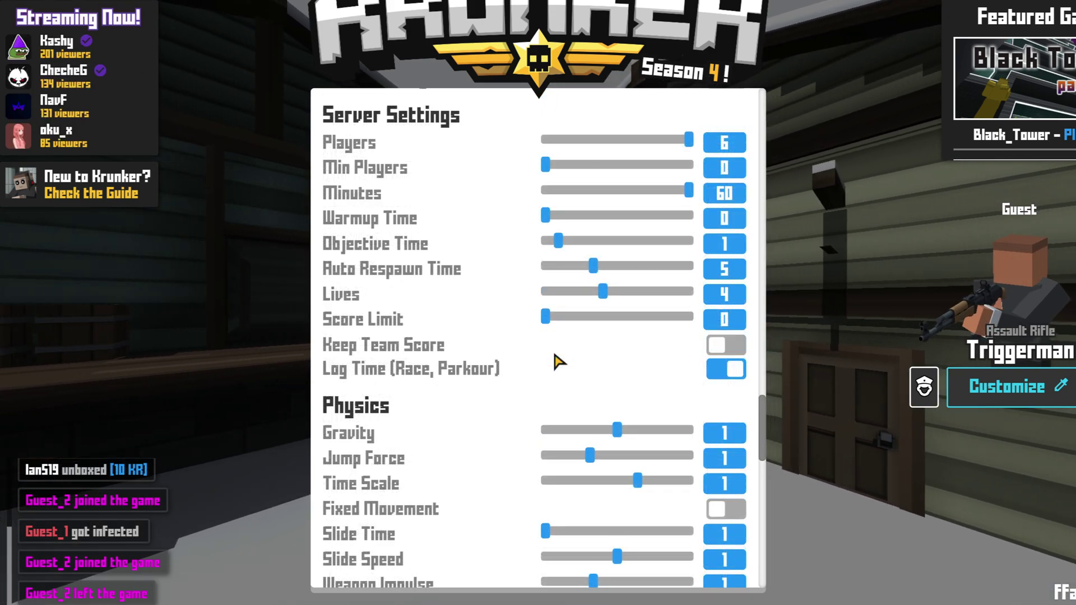
Enable Keep Team Score, then set Physics gravity to 0.514 and jump force to 2.058.
click(732, 350)
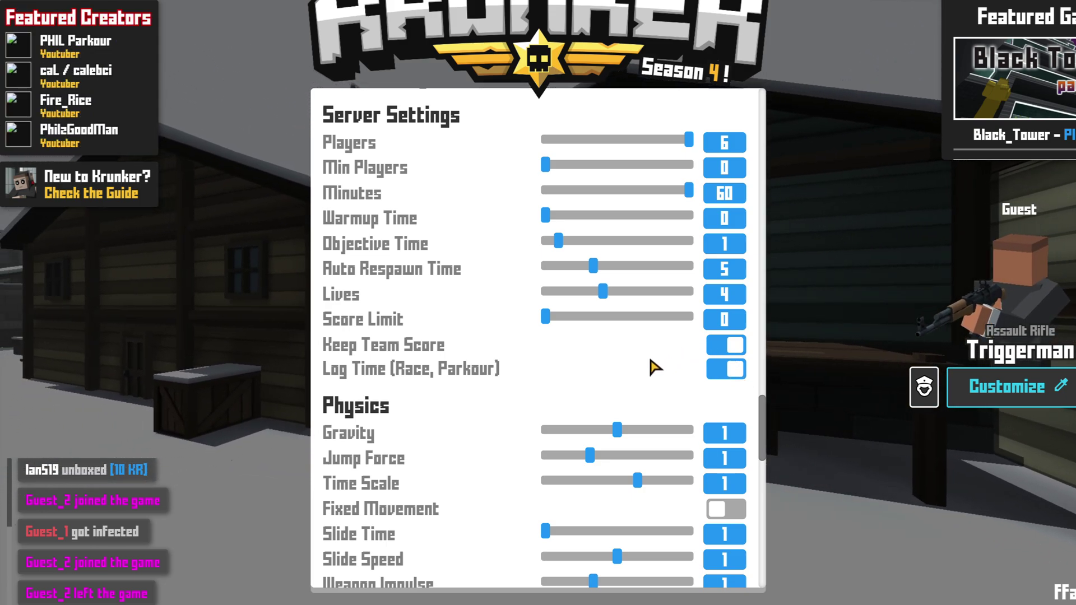
scroll(505, 341, down, 2)
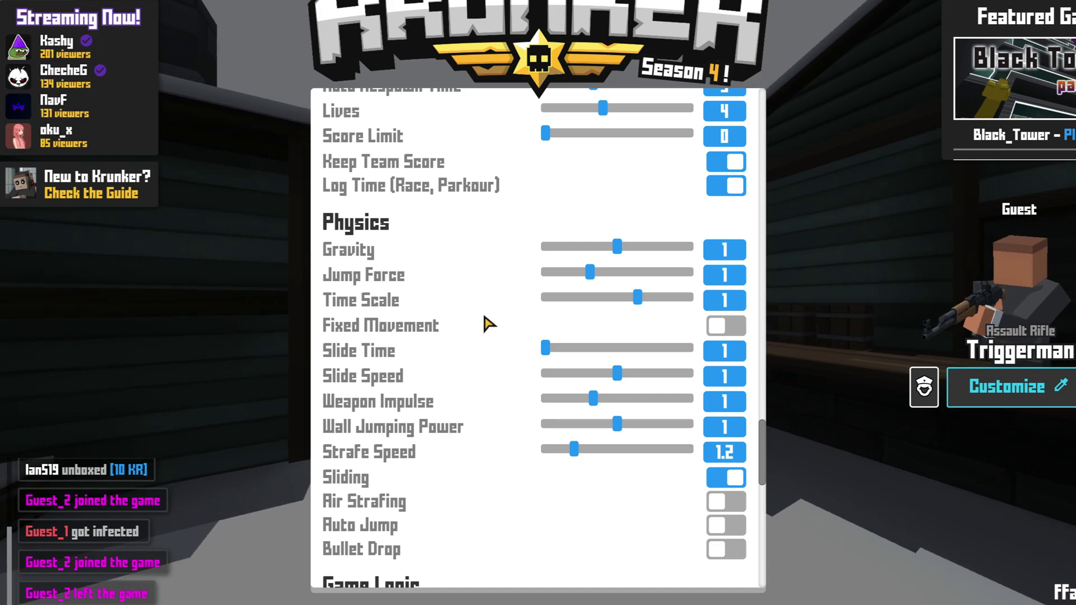
drag(617, 247, 643, 274)
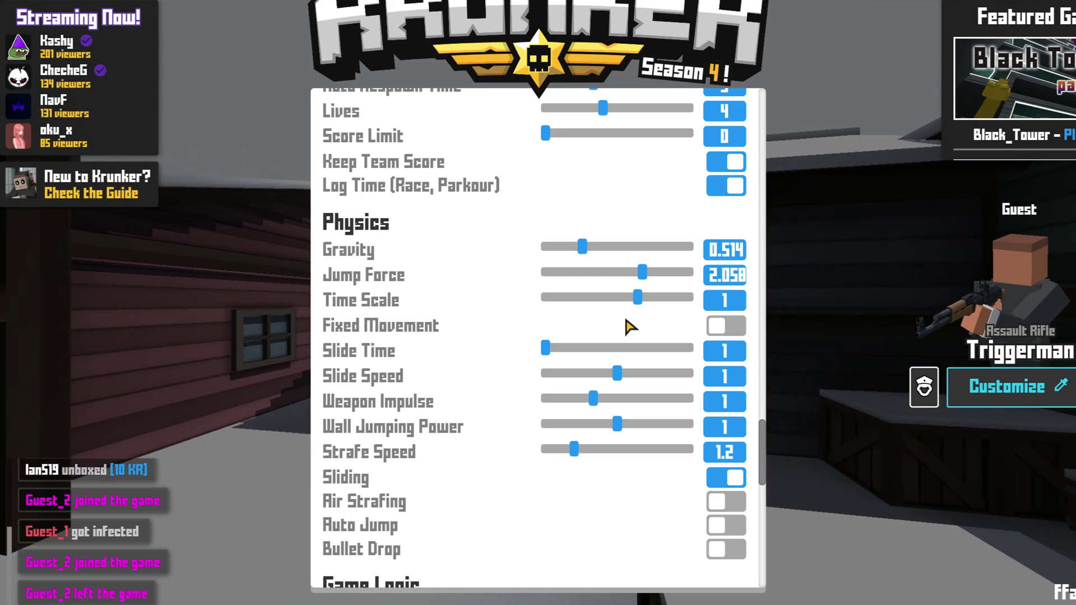
Switch on Headshots Only in the Game Logic section.
scroll(474, 336, down, 7)
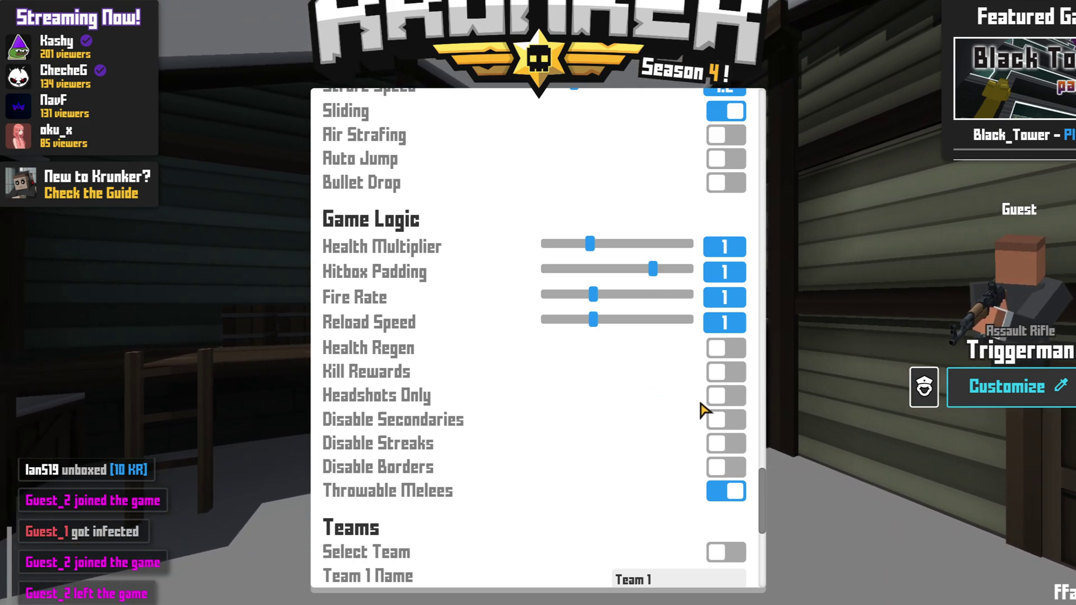
click(714, 395)
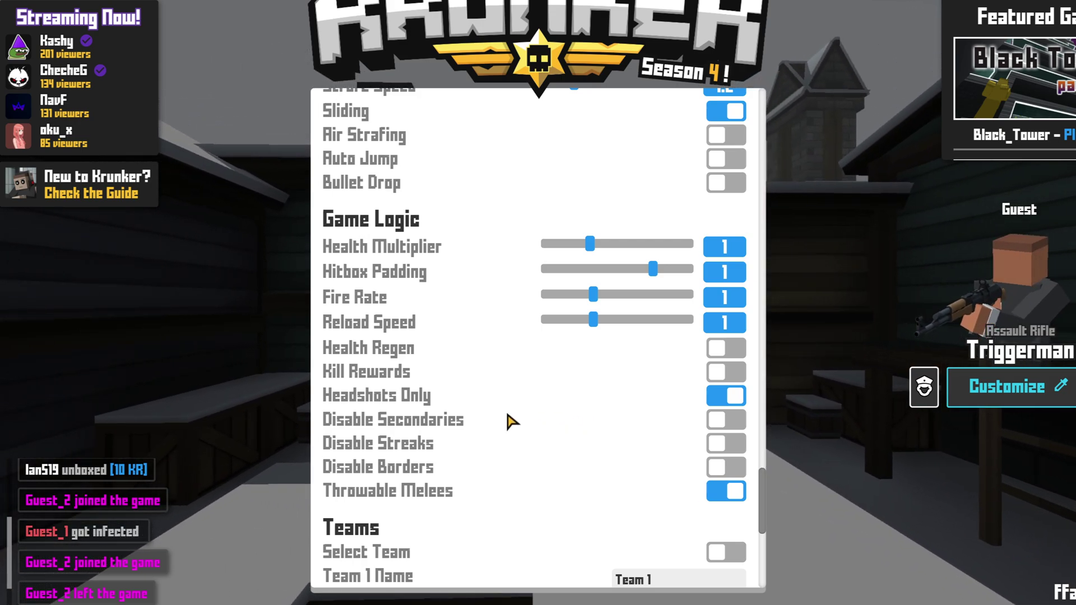
Rename Team 1 to 'cs' and Team 2 to 'cs2'.
scroll(482, 477, down, 3)
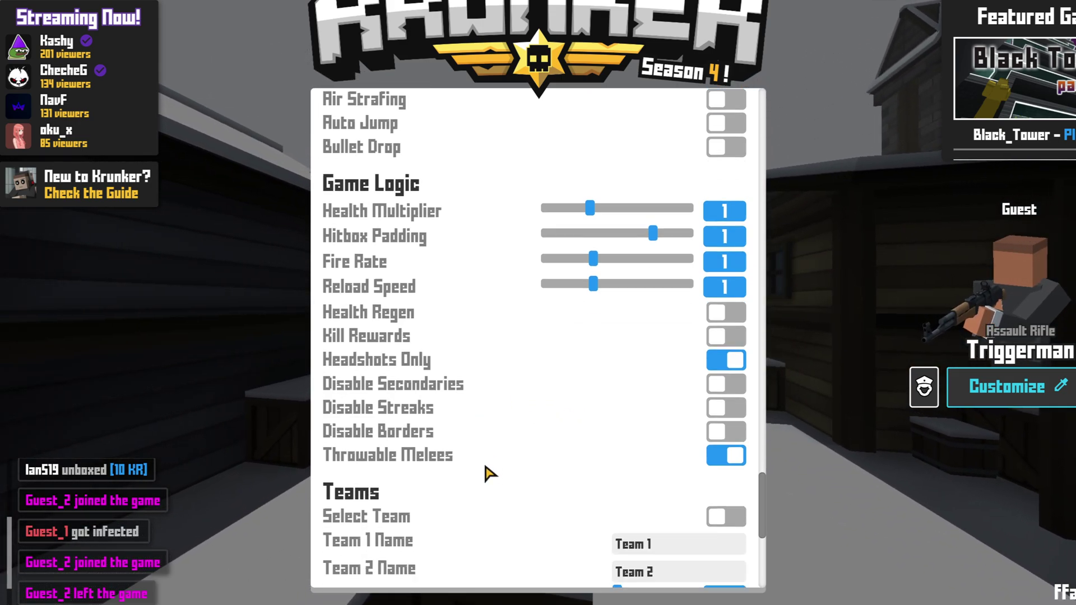
scroll(490, 450, down, 2)
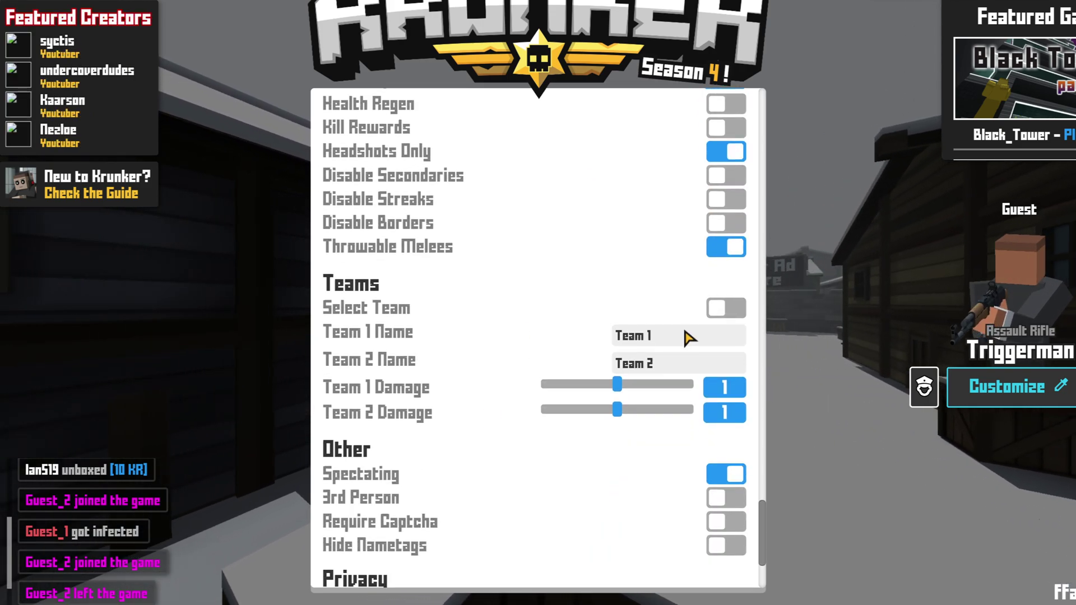
drag(701, 340, 565, 331)
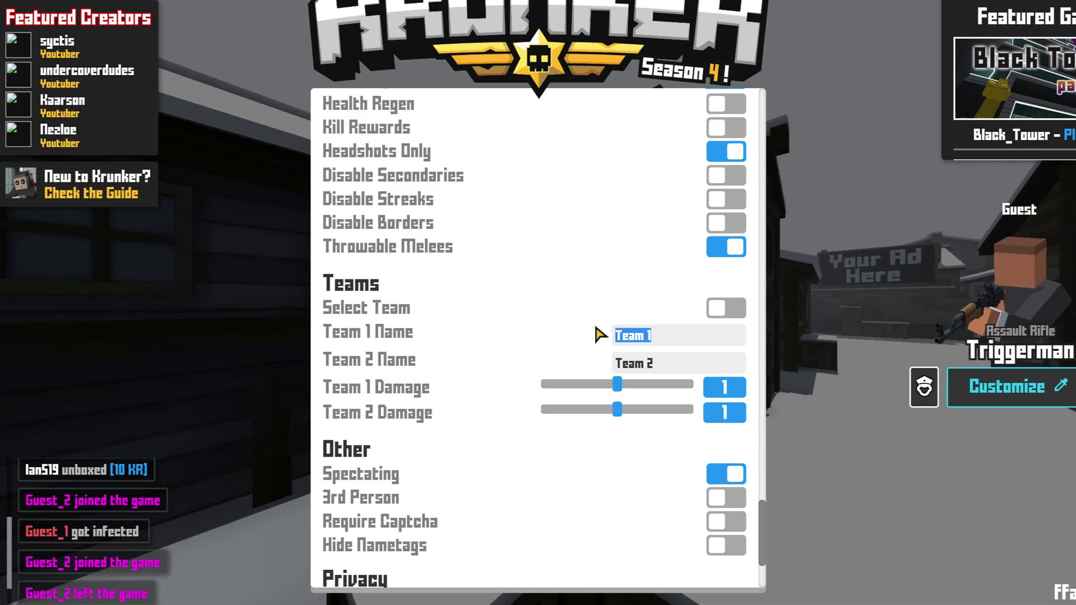
text(cs)
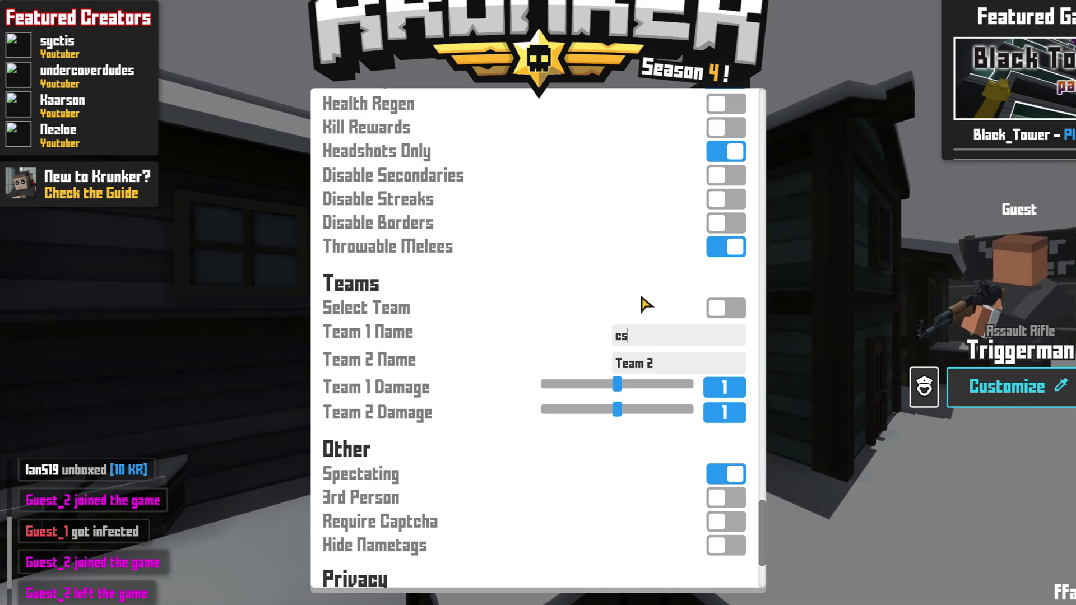
drag(671, 370, 557, 372)
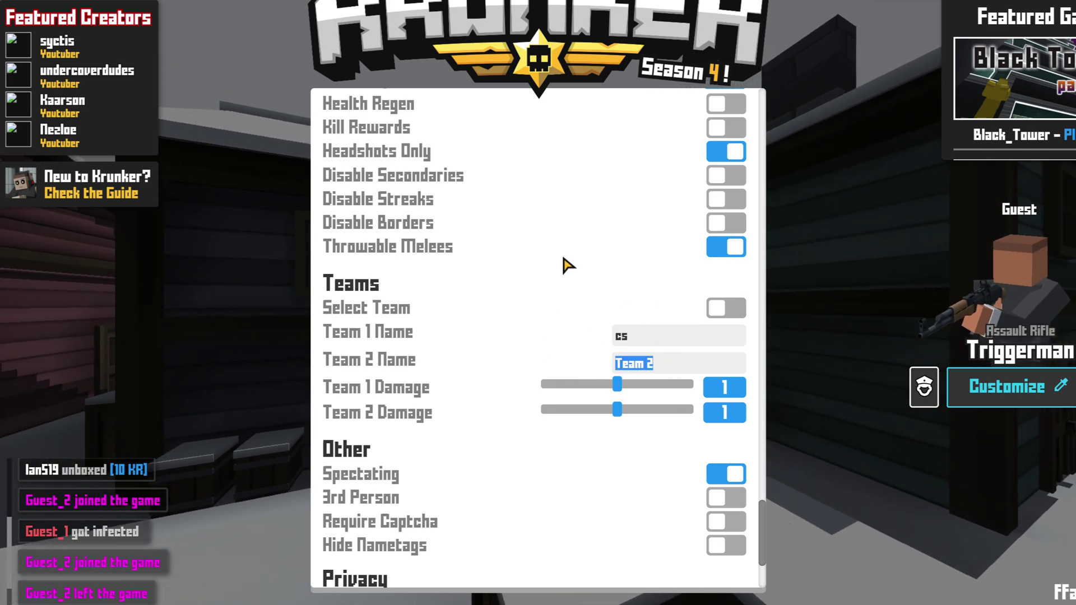
text(cs2)
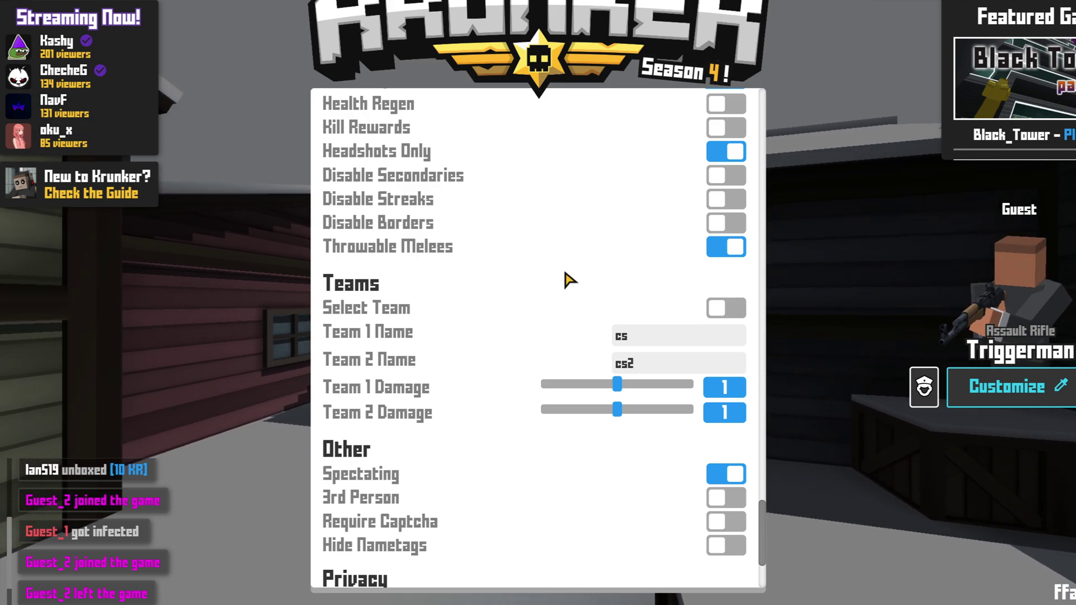
scroll(564, 273, down, 3)
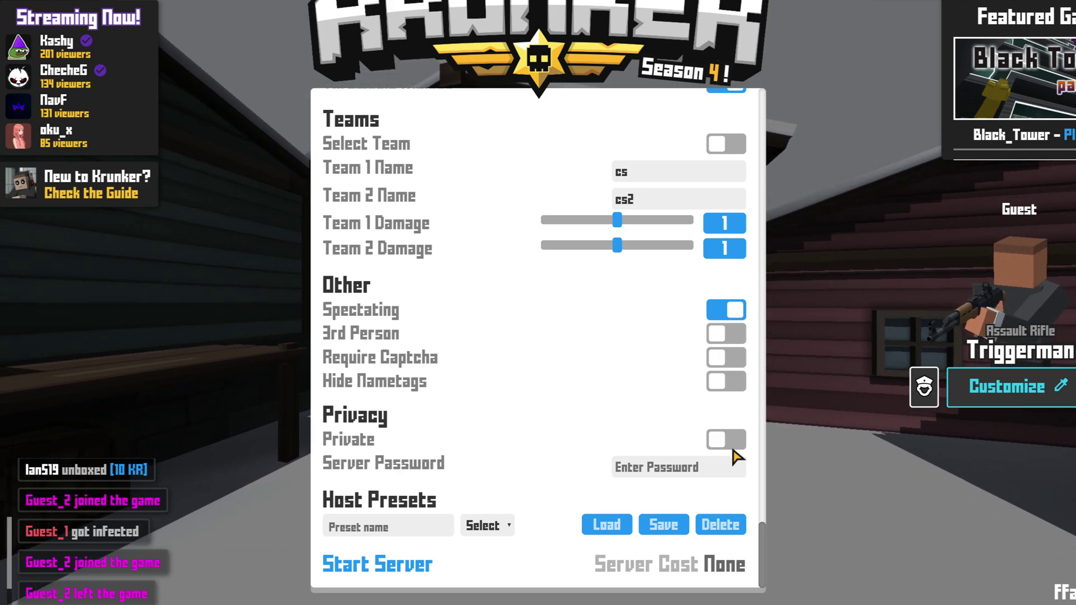
Enter the server password and type 'computersluggish' as the host preset name.
click(705, 472)
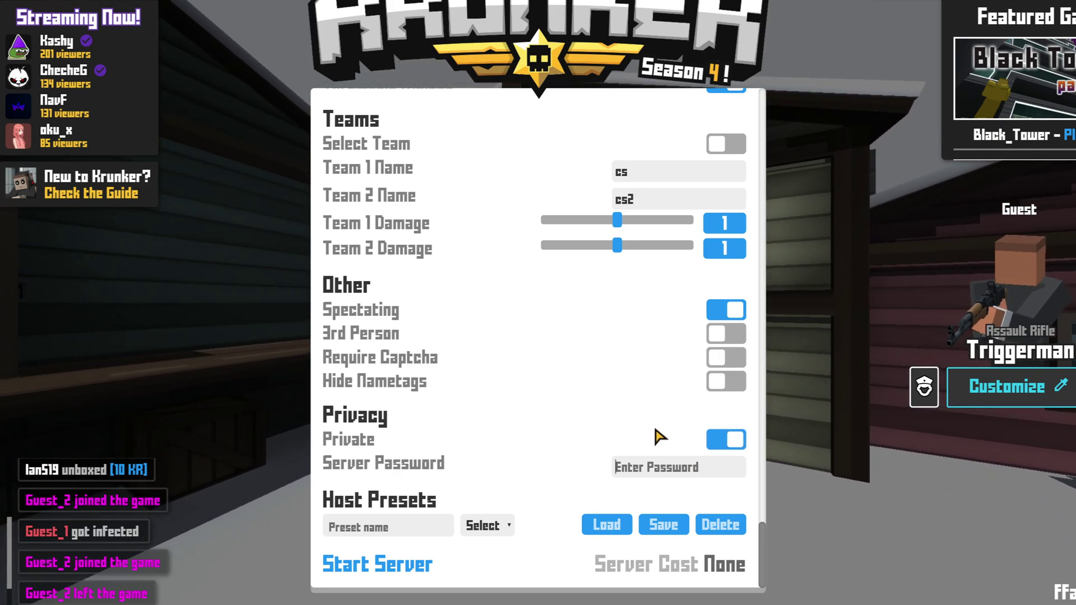
text(123)
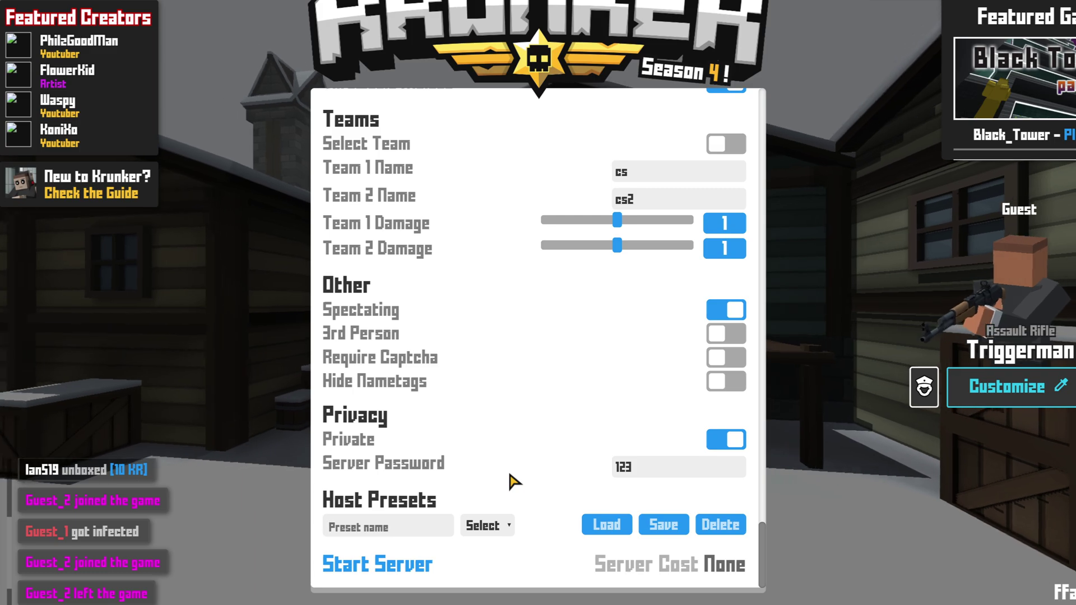
text(computersluggish)
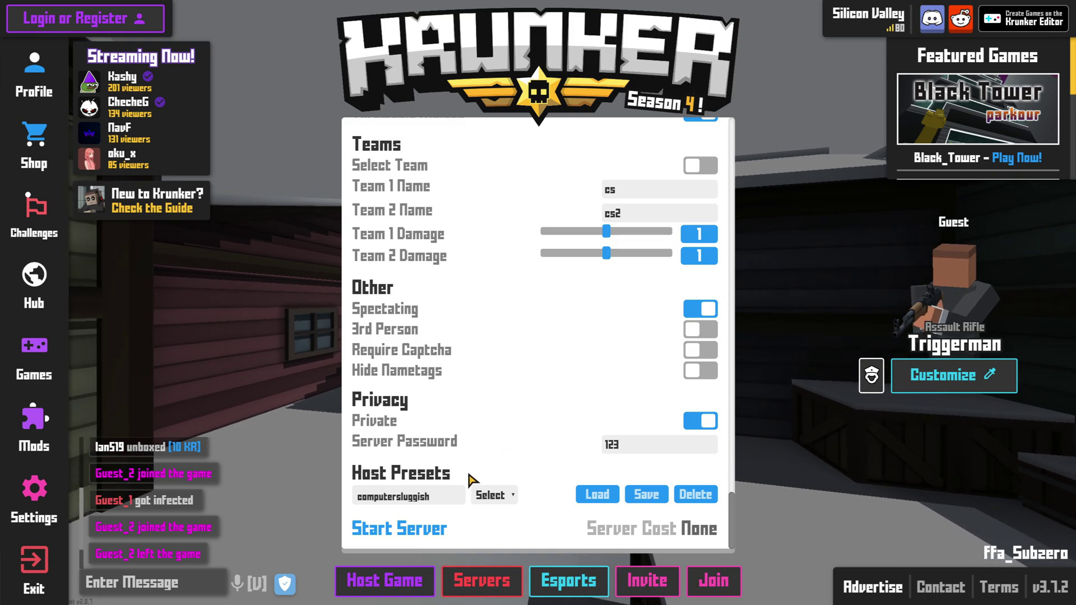
Start the custom server and copy its share link.
click(435, 530)
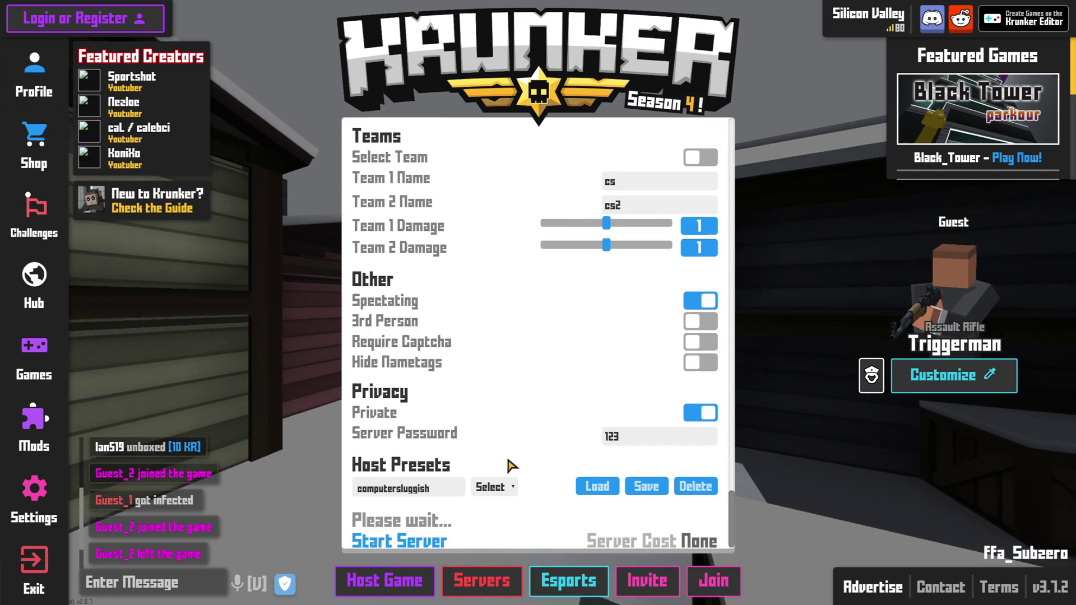
scroll(512, 465, down, 1)
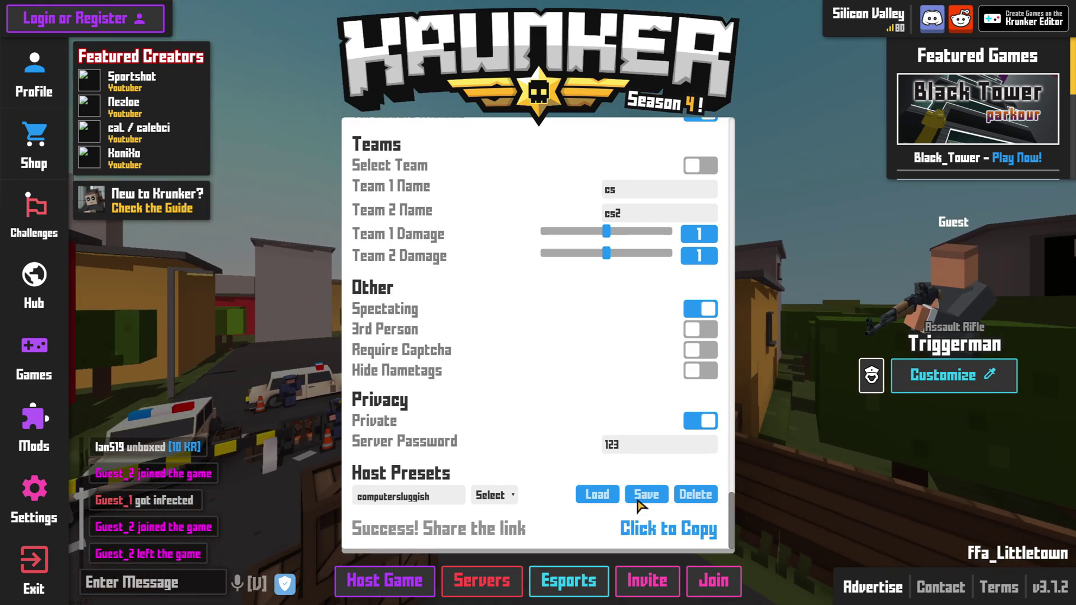
click(659, 533)
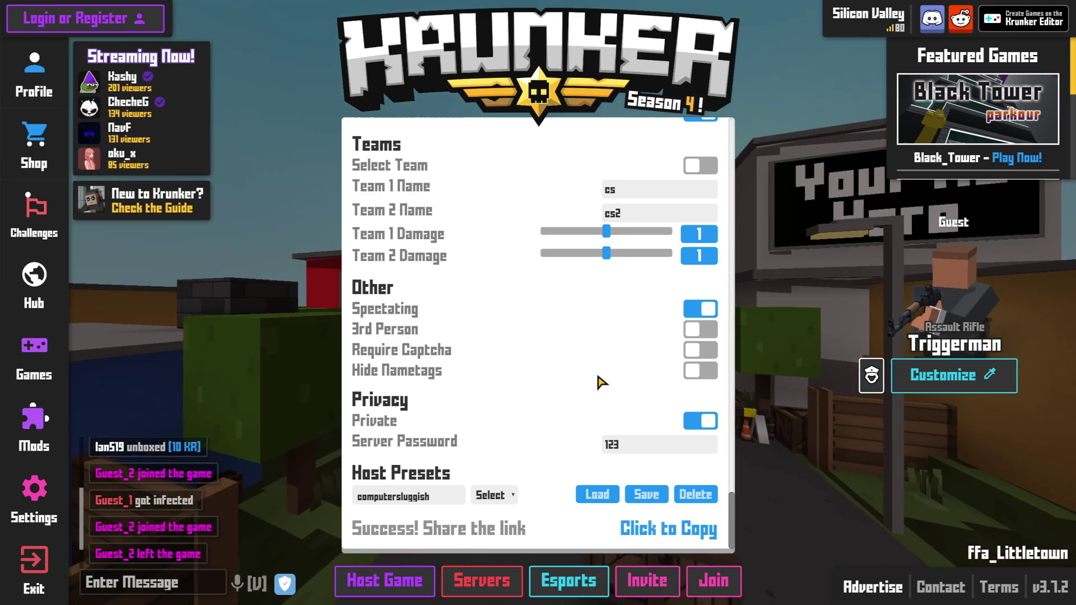
key(alt+Tab)
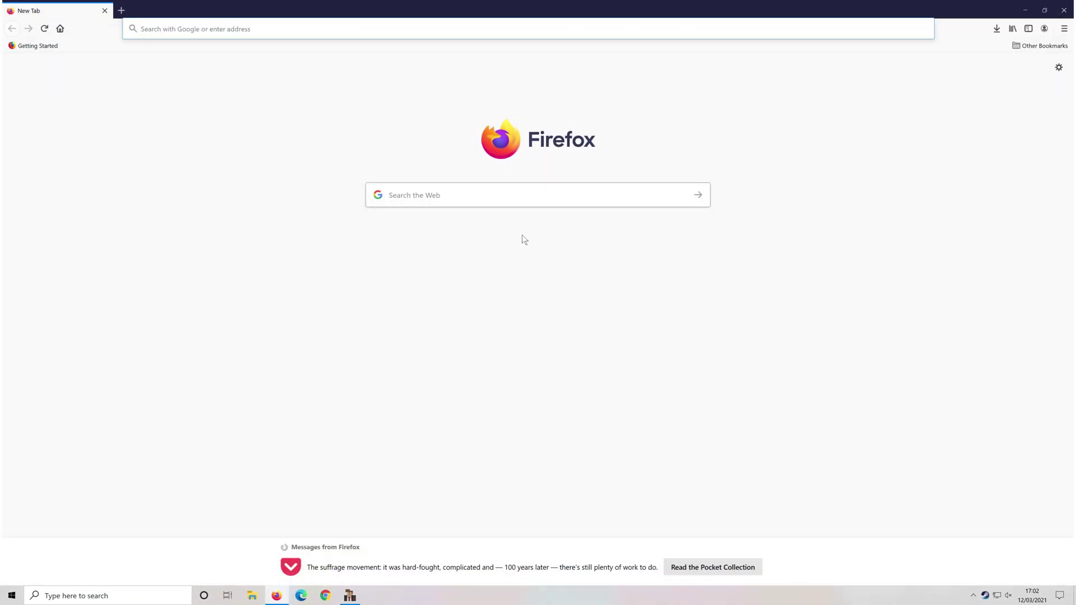
Paste the copied Krunker server link into Firefox and load it.
key(ctrl+v)
key(Return)
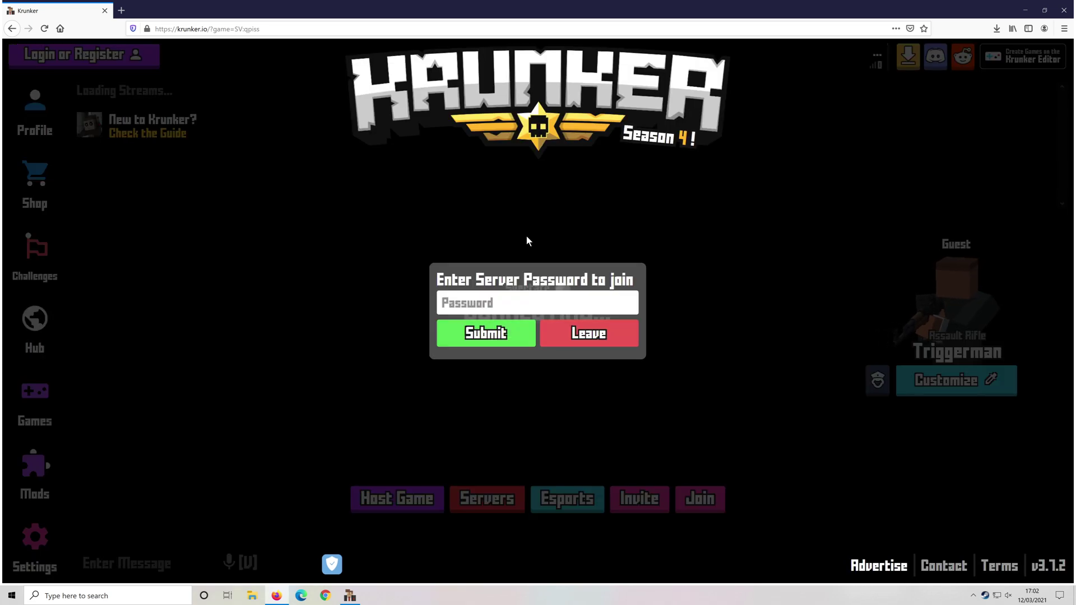
Enter the server password and join the Littletown Free for All match in the browser.
click(522, 308)
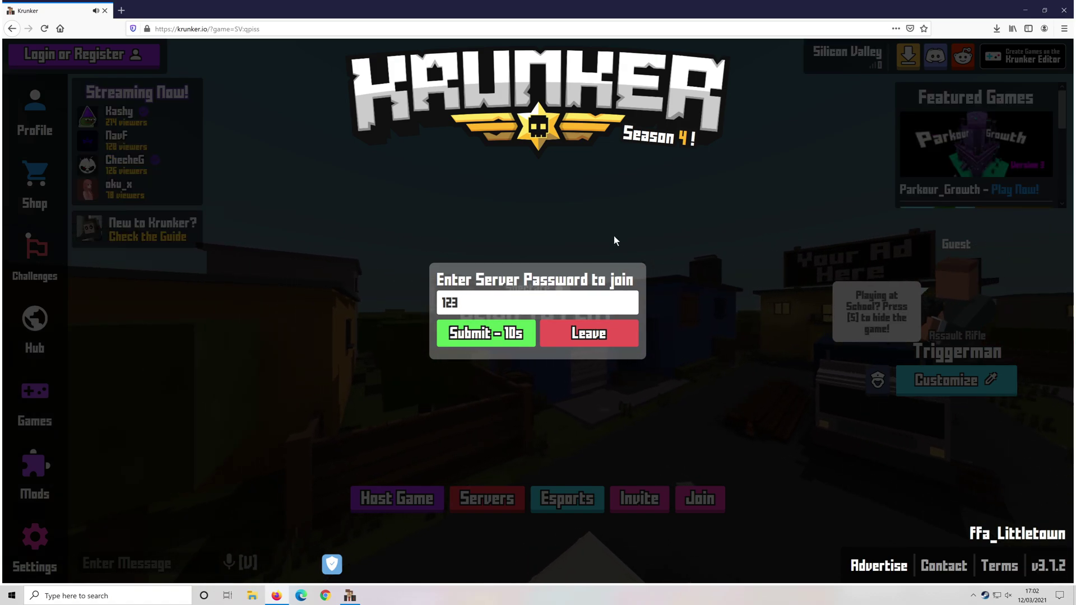
key(Return)
click(645, 331)
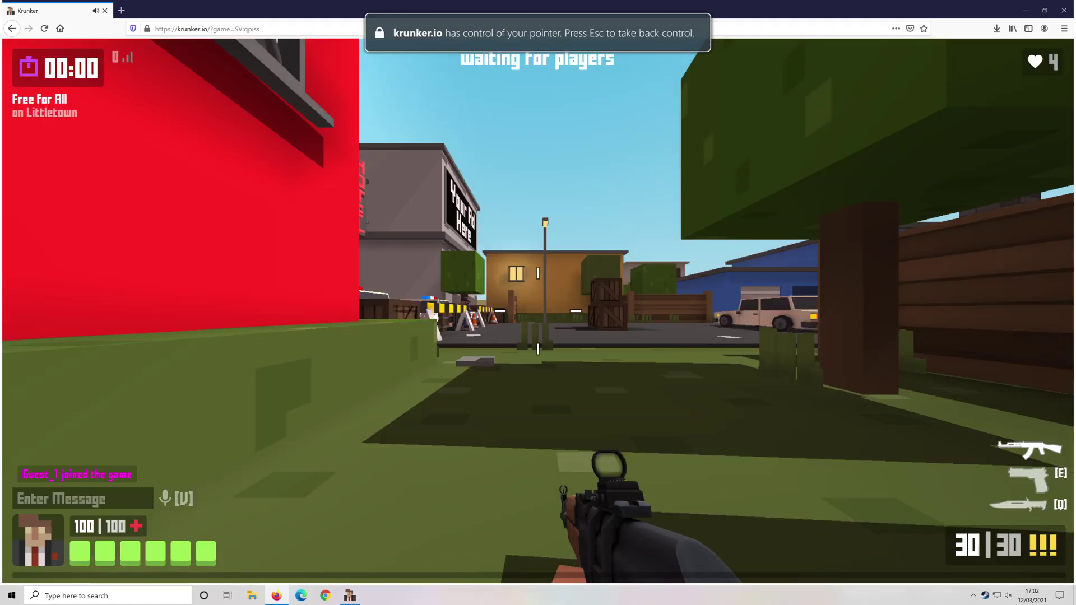
Walk and jump around Littletown's streets, alleys and rooftops as the browser player.
key(w)
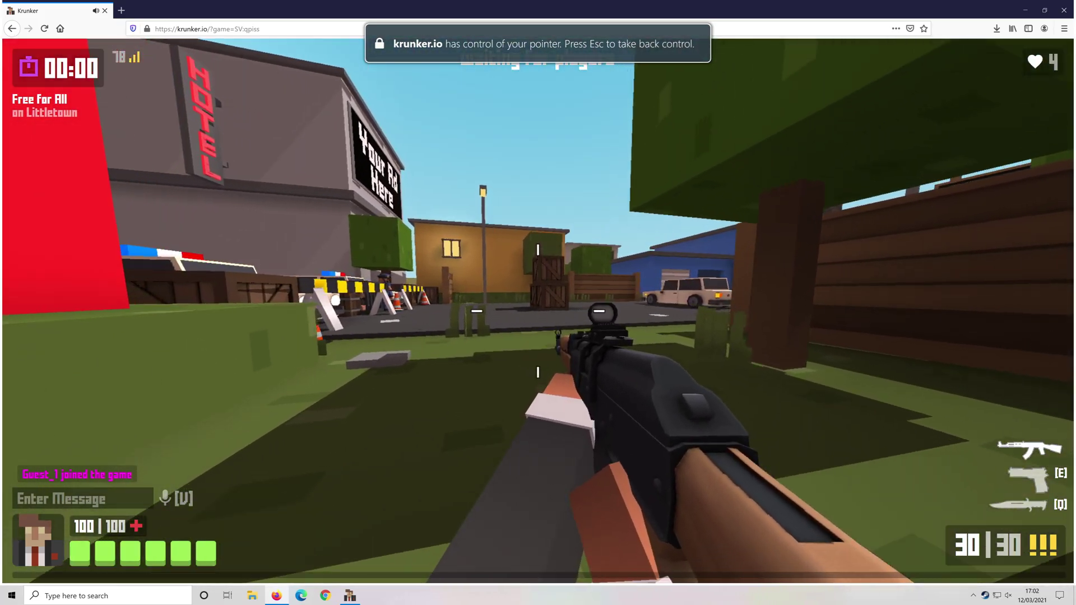
key(w)
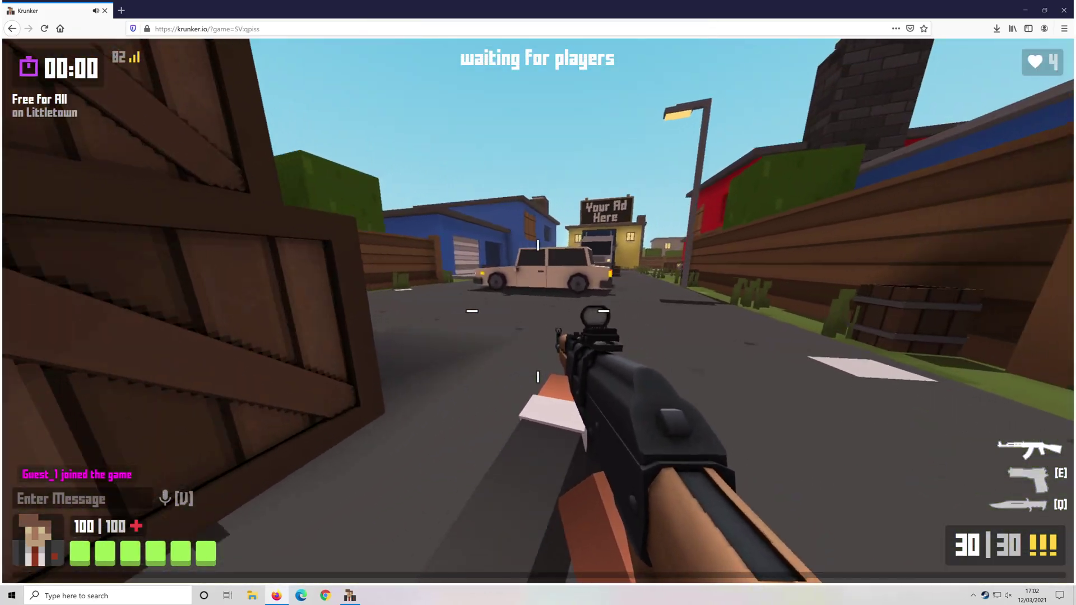
key(w)
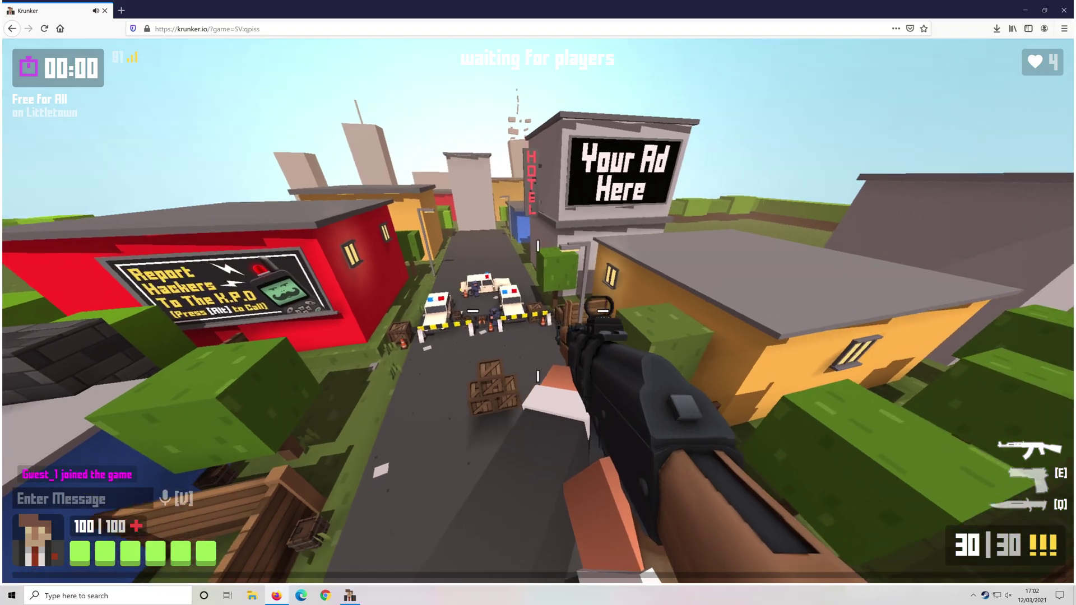
key(w)
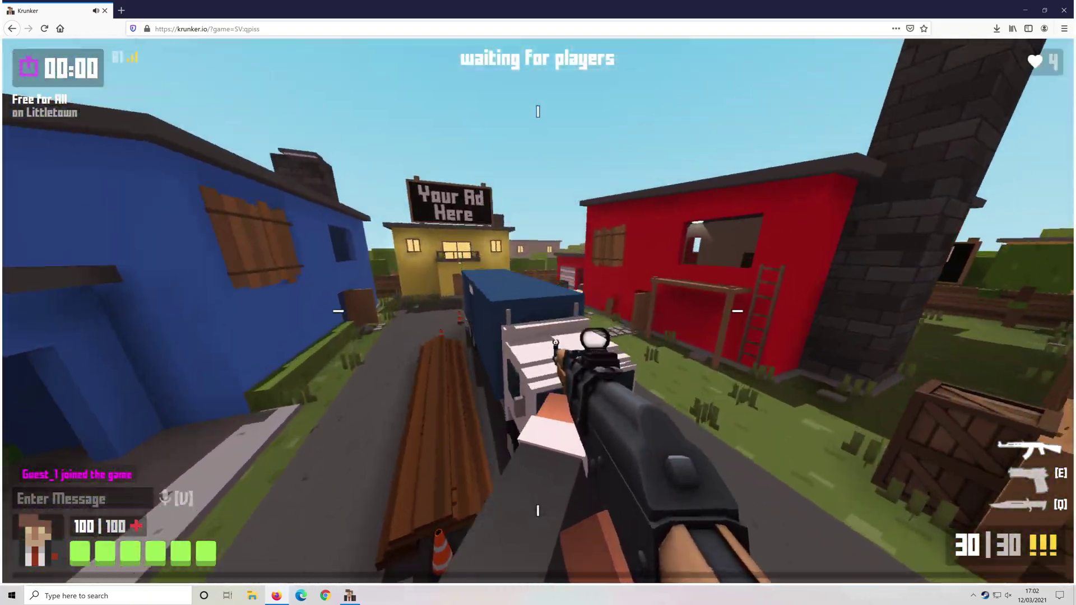
key(w)
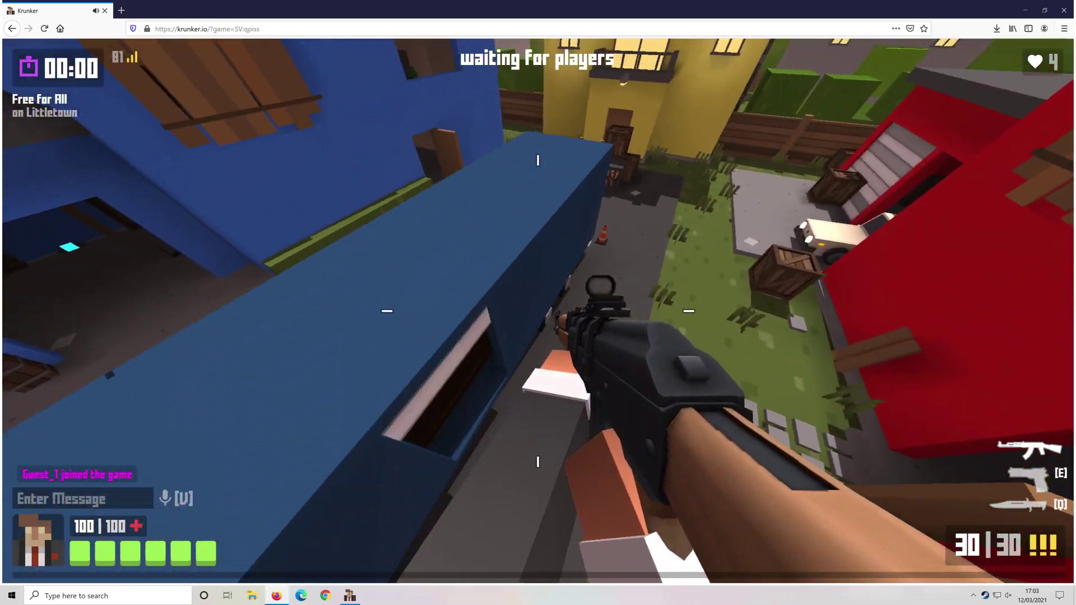
key(w)
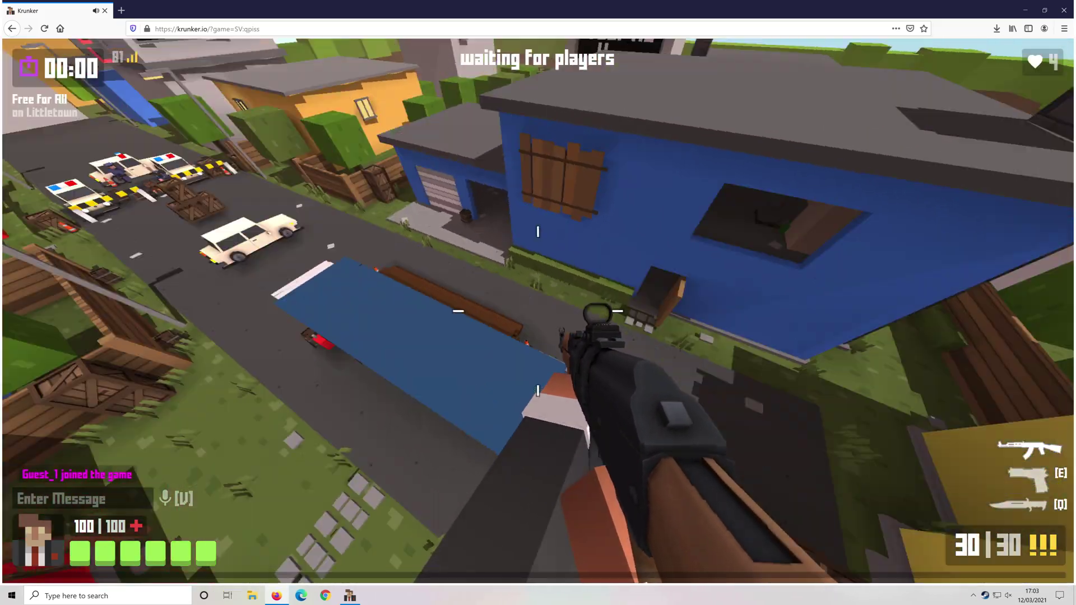
key(w)
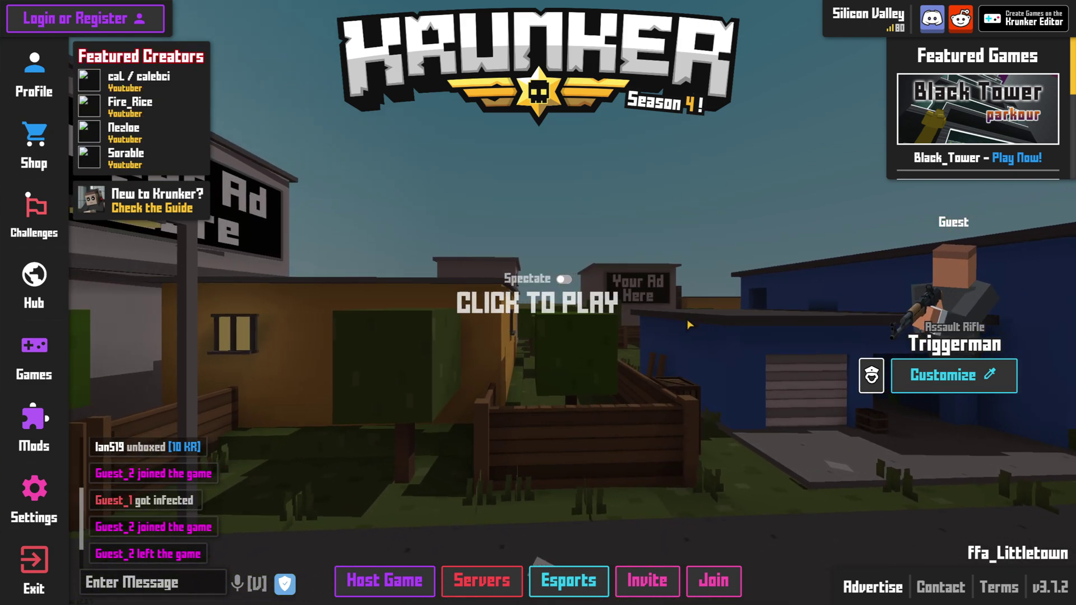
Move as the host around the yard and red barn, jumping onto the roof ledge, until the countdown ends.
key(w)
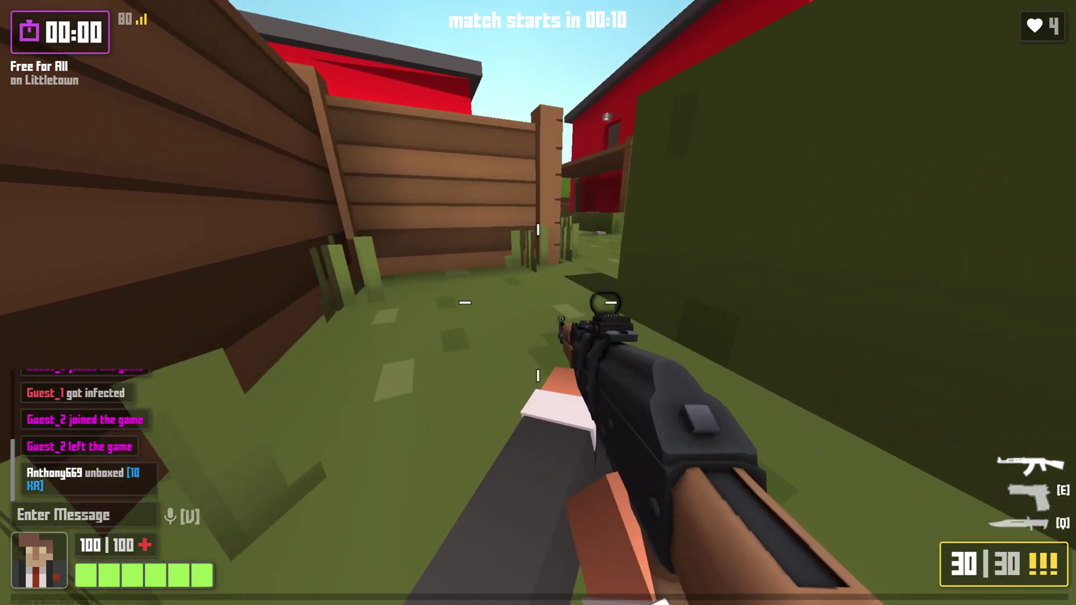
key(w)
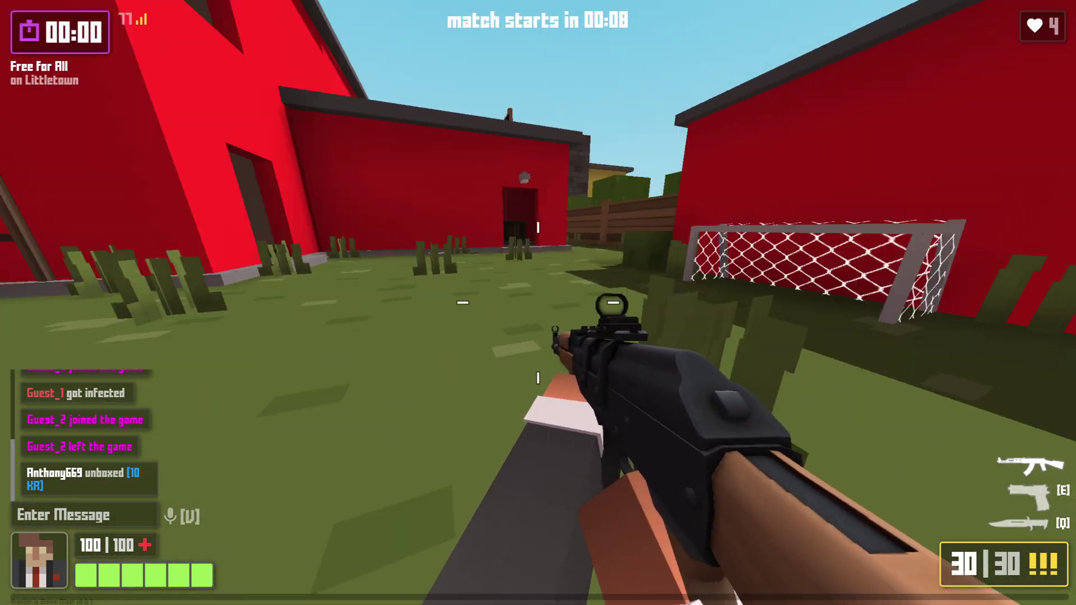
key(w)
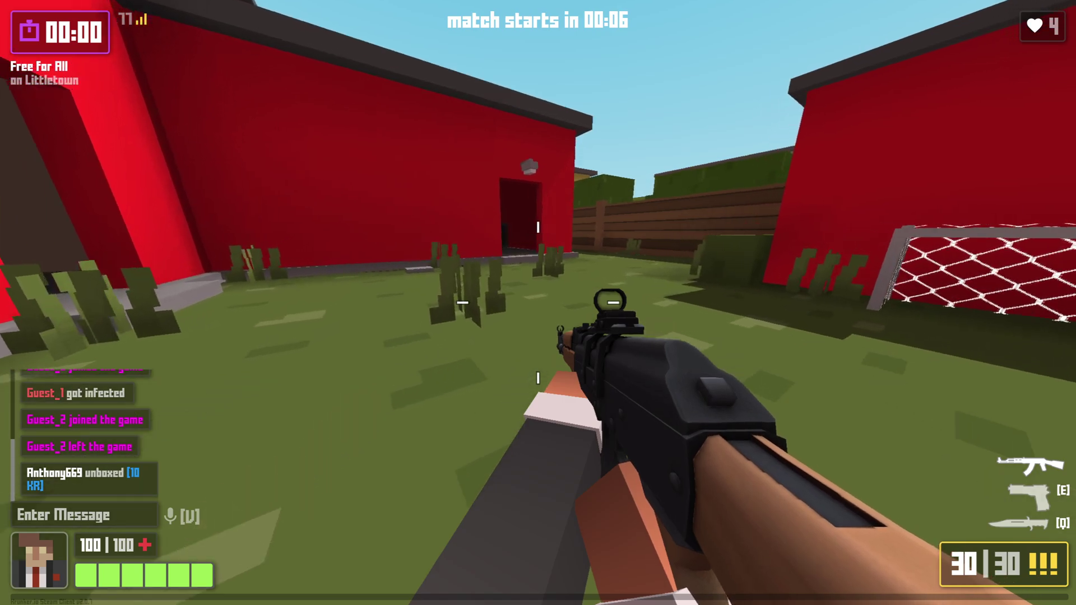
key(space)
key(w)
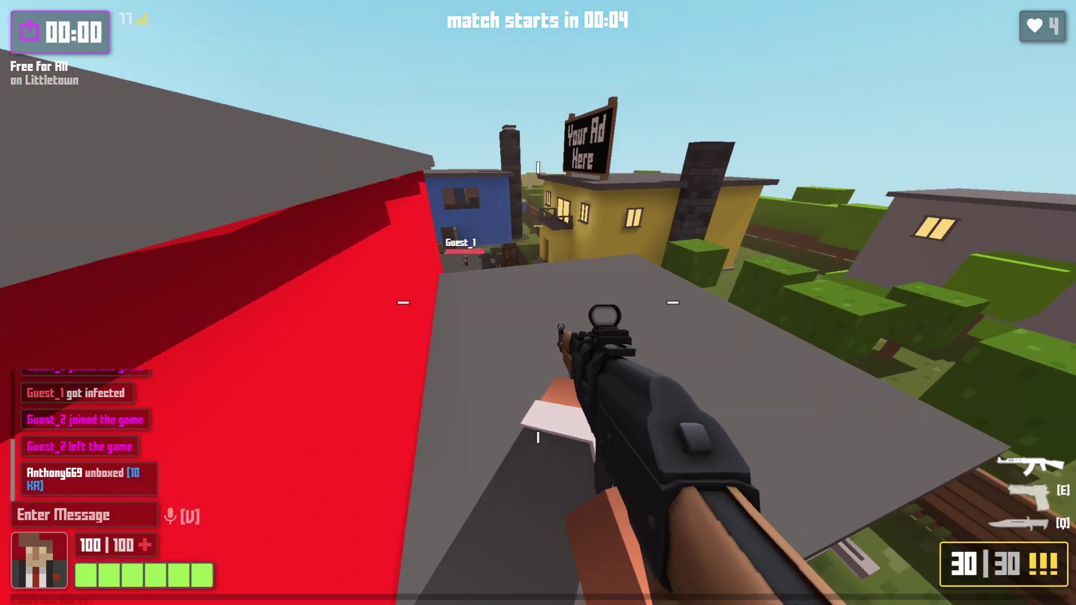
key(w)
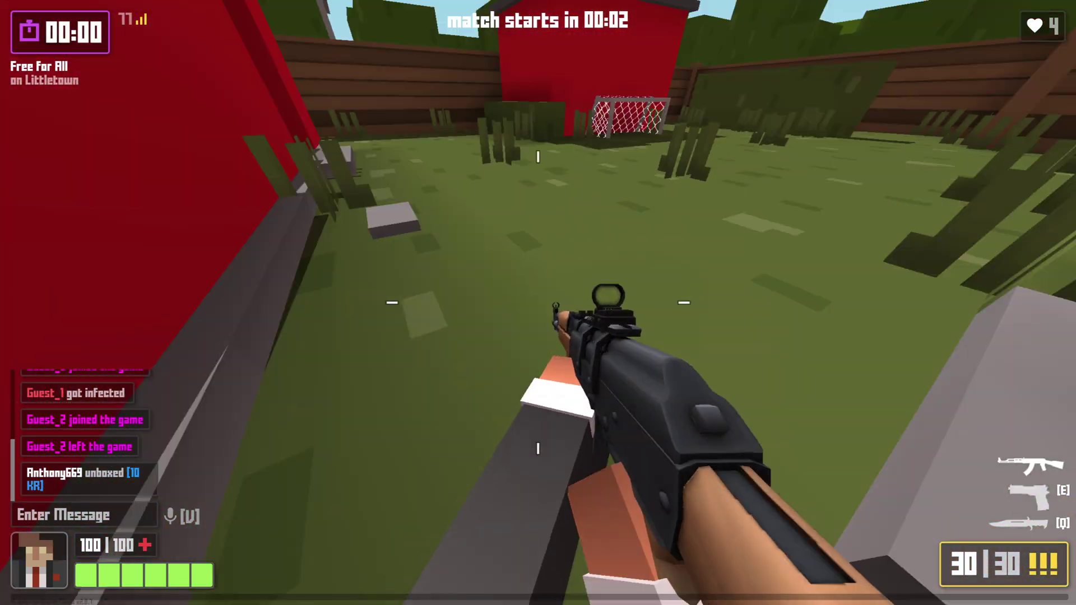
key(w)
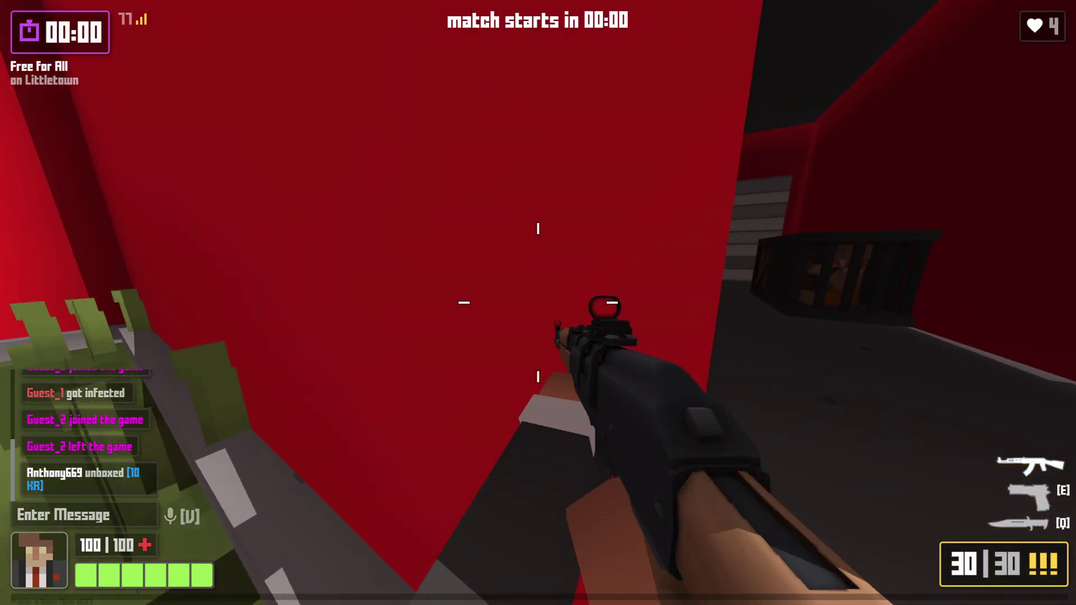